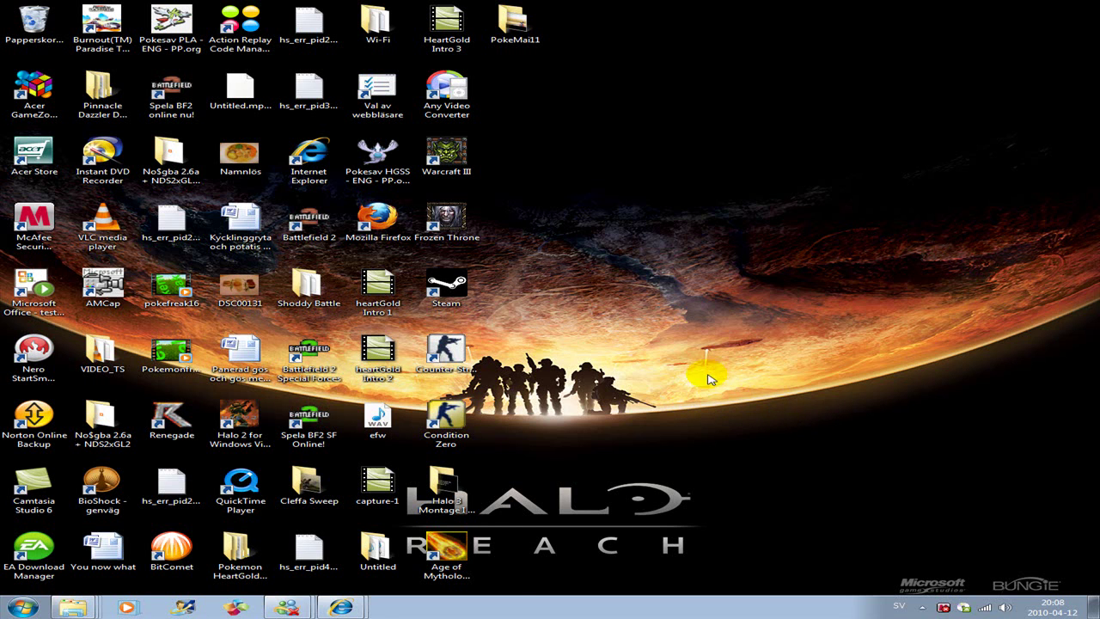
# Switch to Internet Explorer to view the emulator list on The Emulator Zone's Nintendo DS page, and minimize the browser
pyautogui.click(364, 607)
pyautogui.click(381, 555)
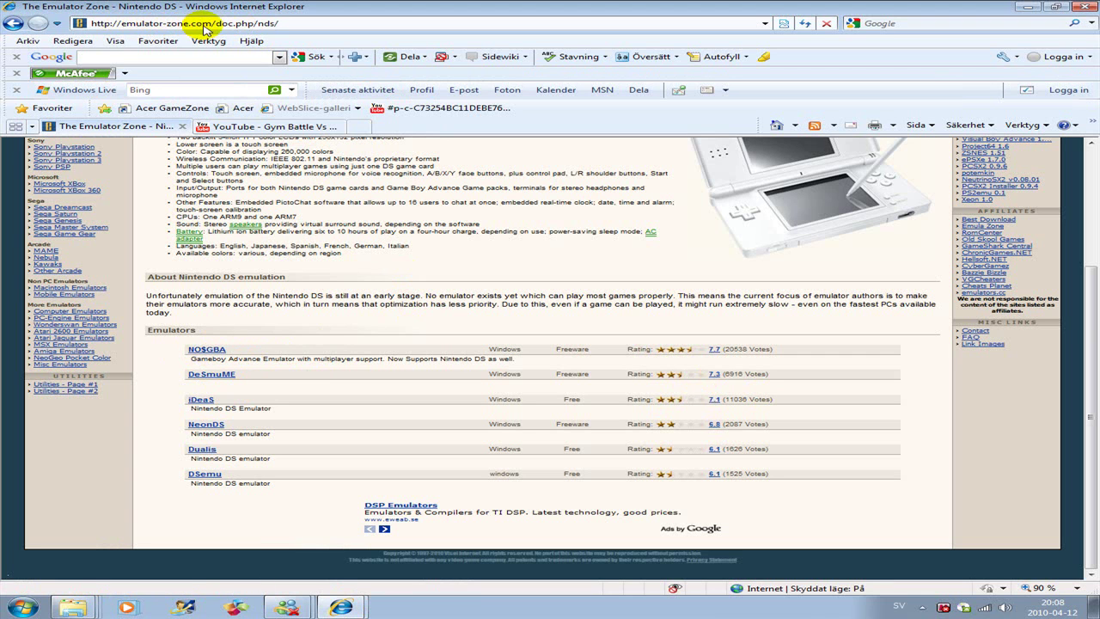
pyautogui.moveTo(246, 224)
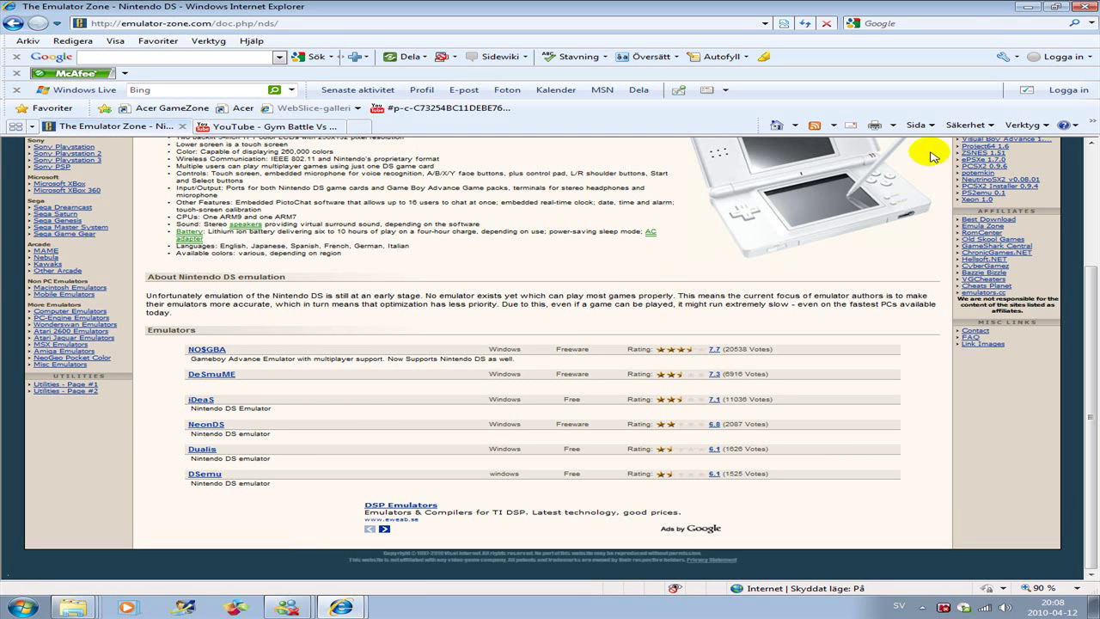
pyautogui.click(1028, 8)
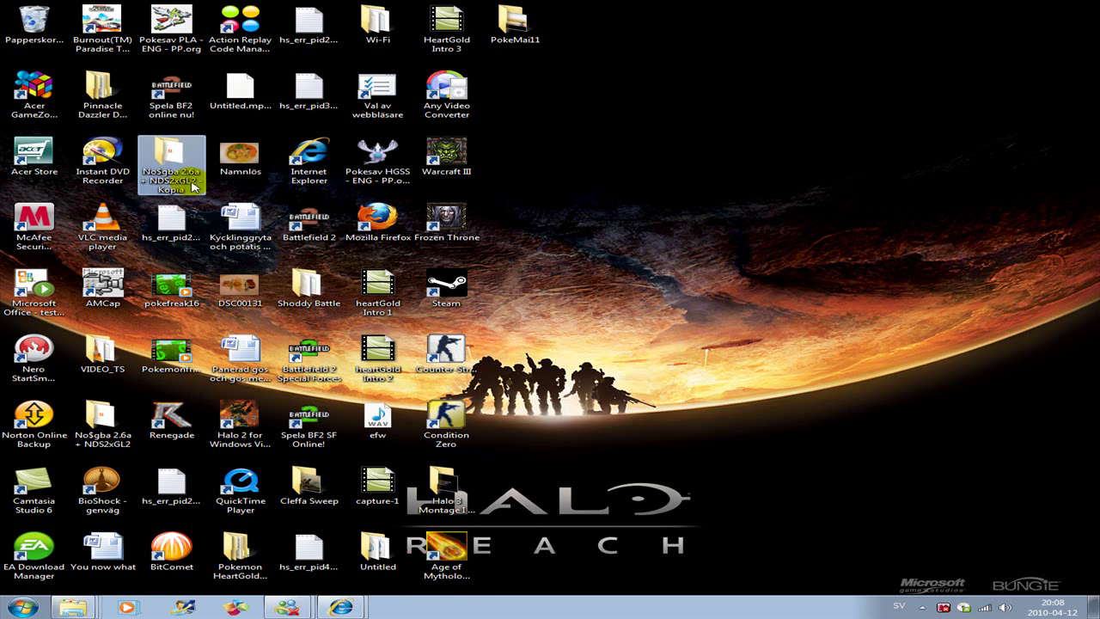
# Launch NO$GBA from the No$gba 2.6a + NDS2xGL2 copy folder on the desktop and load the Pokémon HeartGold ROM
pyautogui.doubleClick(176, 168)
pyautogui.doubleClick(290, 147)
pyautogui.doubleClick(289, 147)
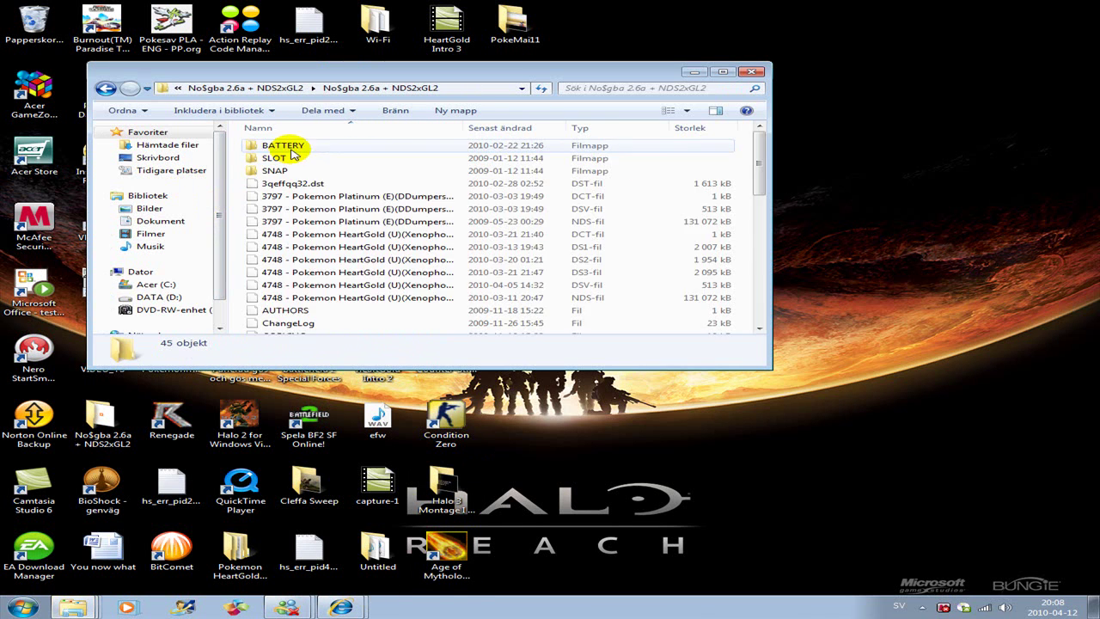
pyautogui.scroll(-3, 326, 262)
pyautogui.doubleClick(287, 288)
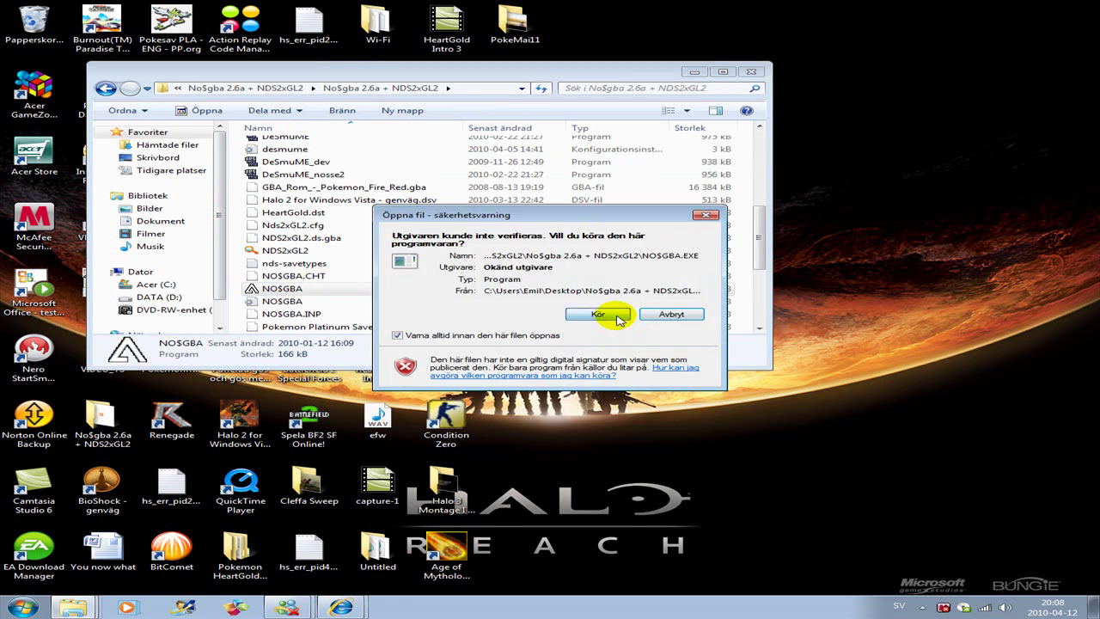
pyautogui.click(611, 312)
pyautogui.doubleClick(544, 285)
pyautogui.click(705, 74)
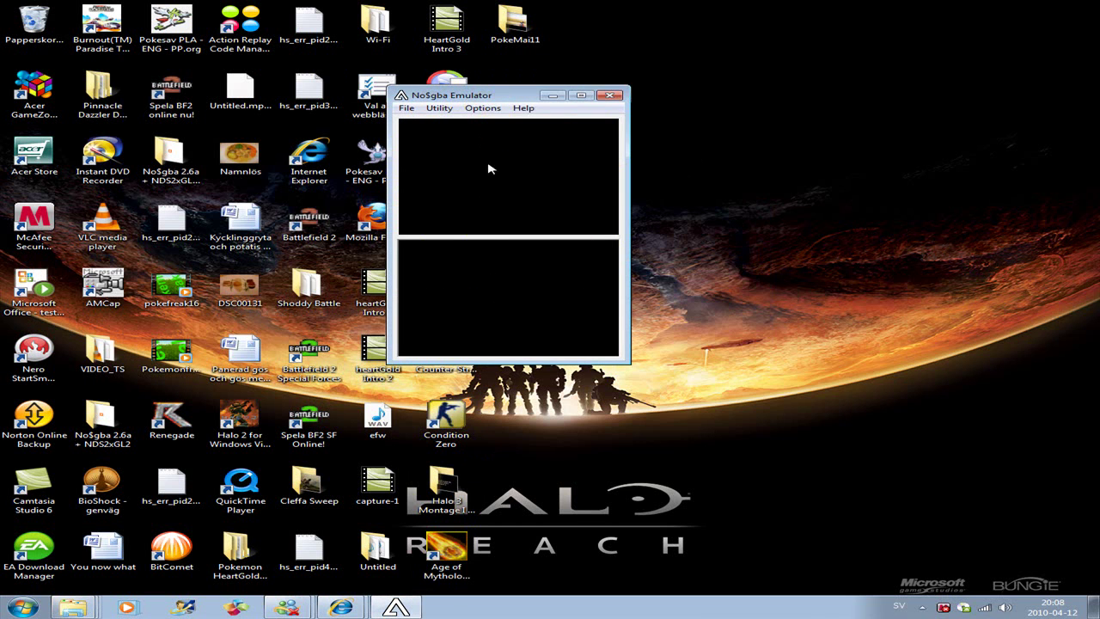
# Set the No$gba emulation speed to Unlimited MHz Disaster, 100% in the emulation setup
pyautogui.click(581, 97)
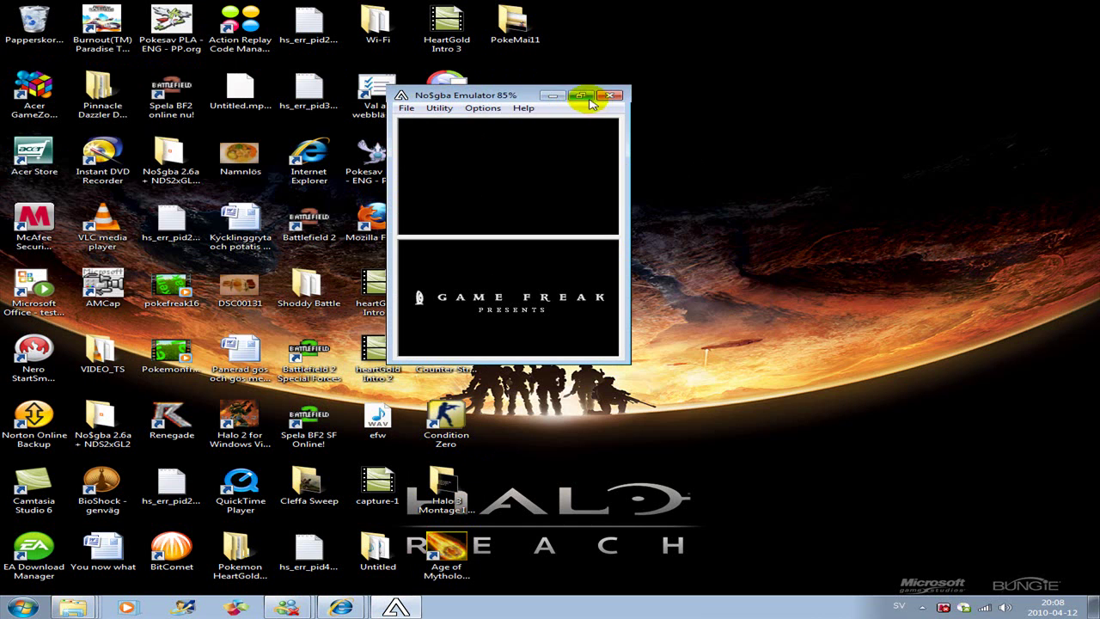
pyautogui.click(440, 108)
pyautogui.moveTo(468, 110)
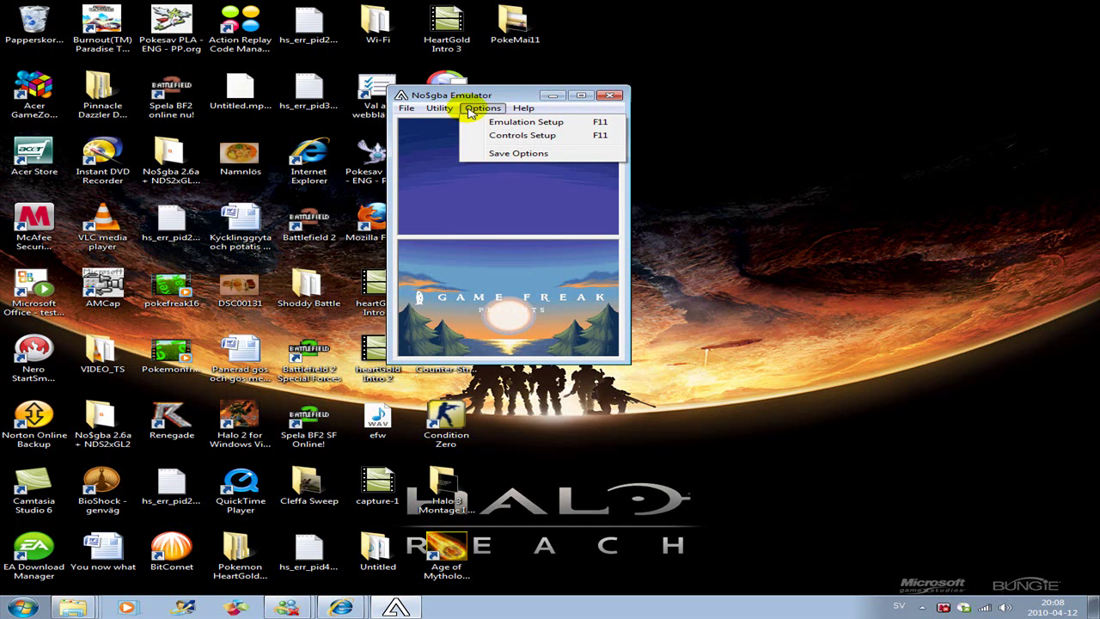
pyautogui.click(511, 122)
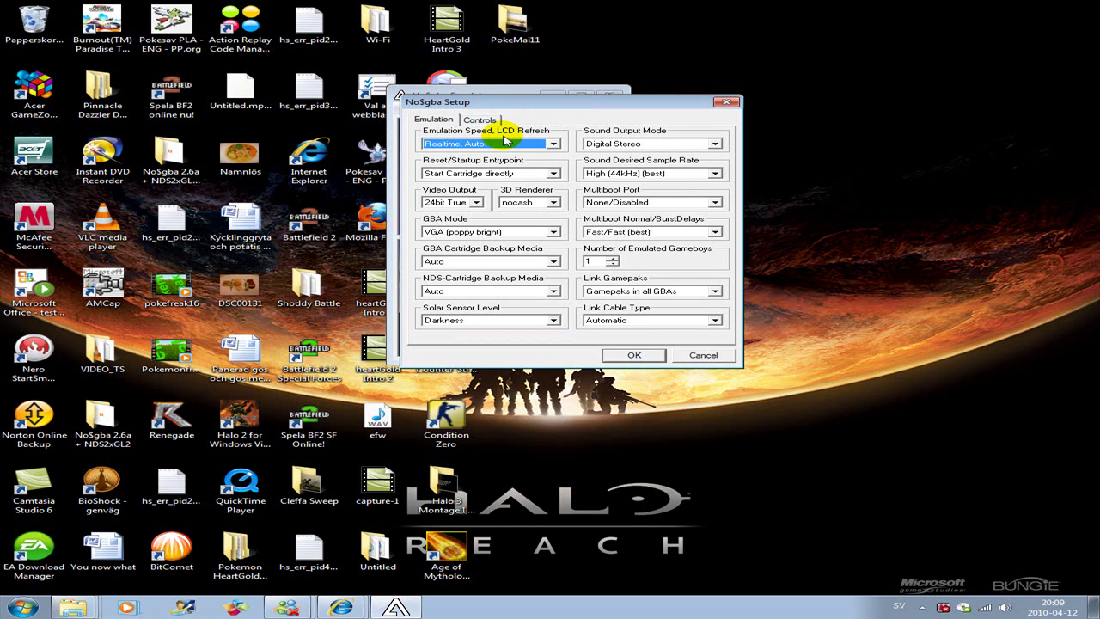
pyautogui.click(507, 144)
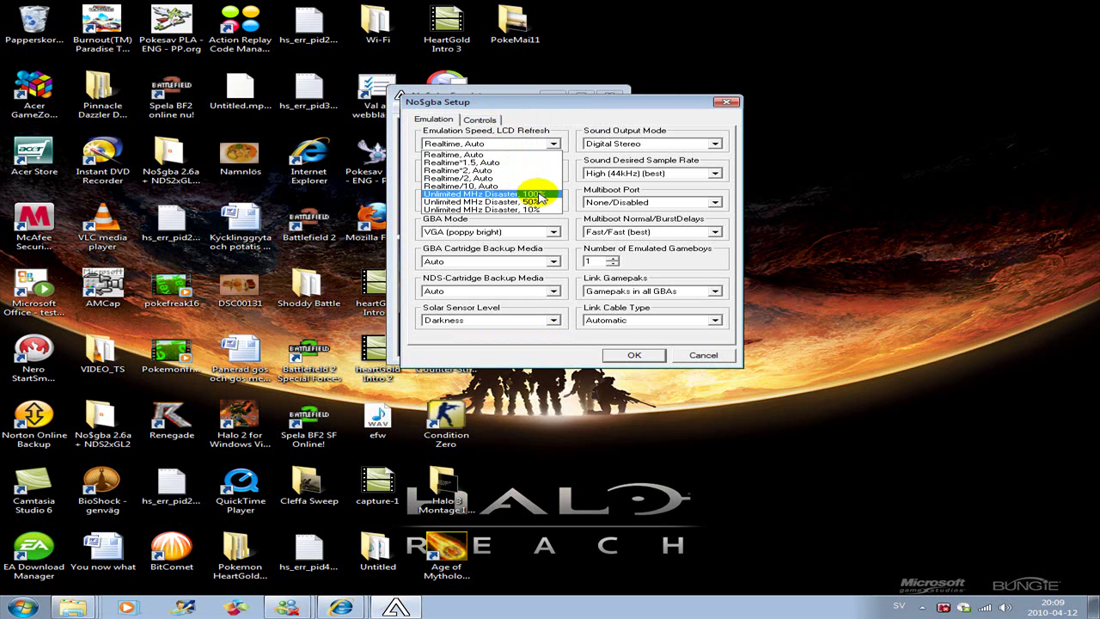
pyautogui.click(538, 197)
pyautogui.click(633, 355)
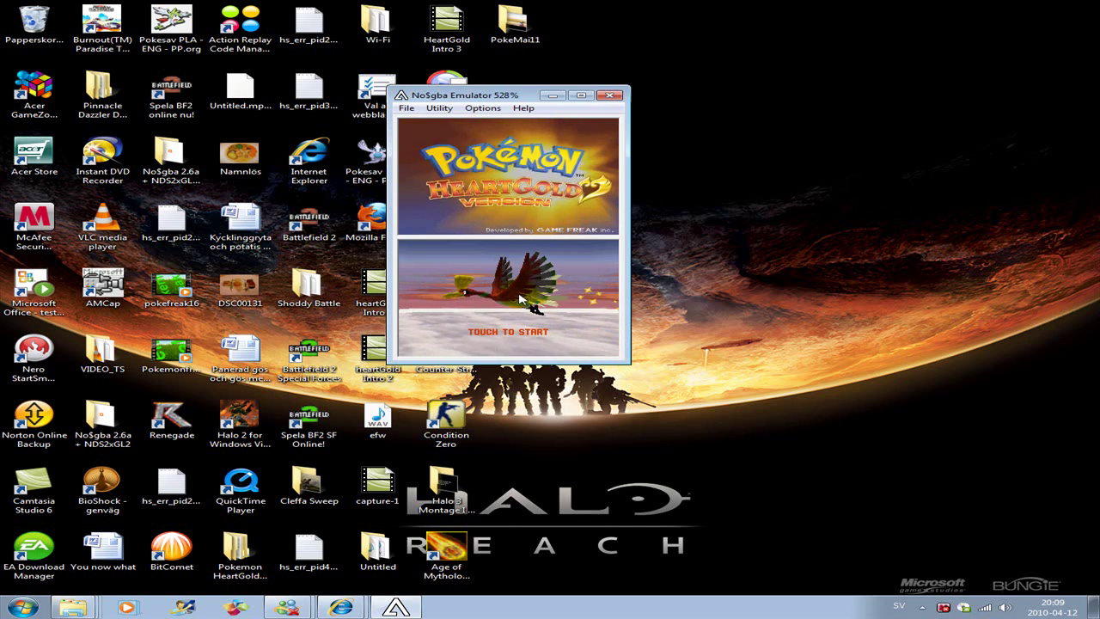
# Start Pokémon HeartGold in No$gba, advance through the opening dialogue, and close the emulator
pyautogui.click(518, 292)
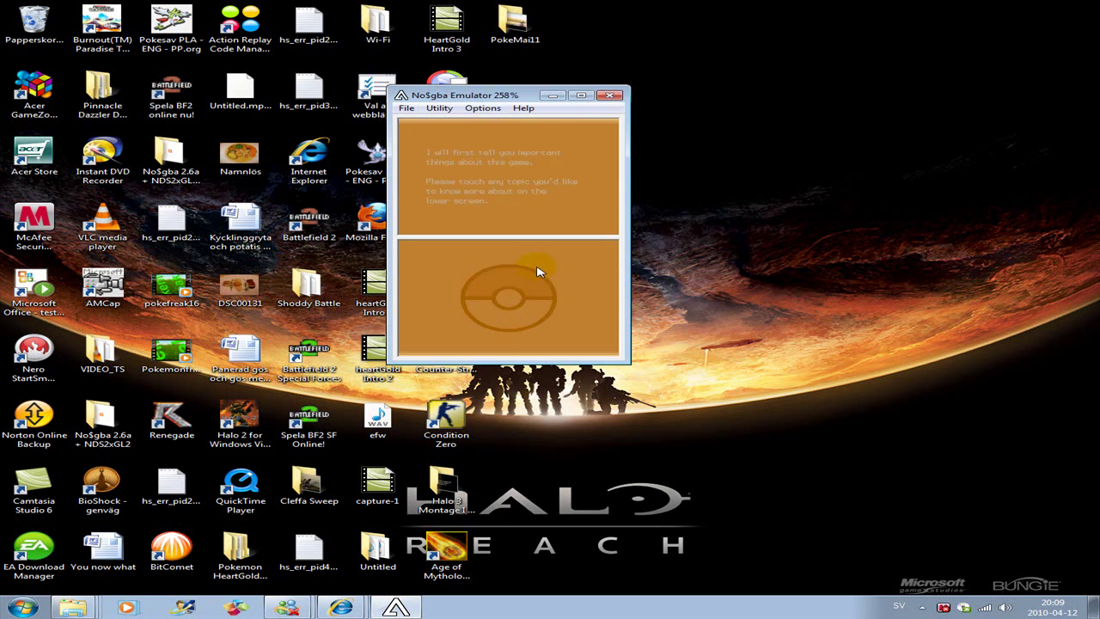
pyautogui.click(514, 330)
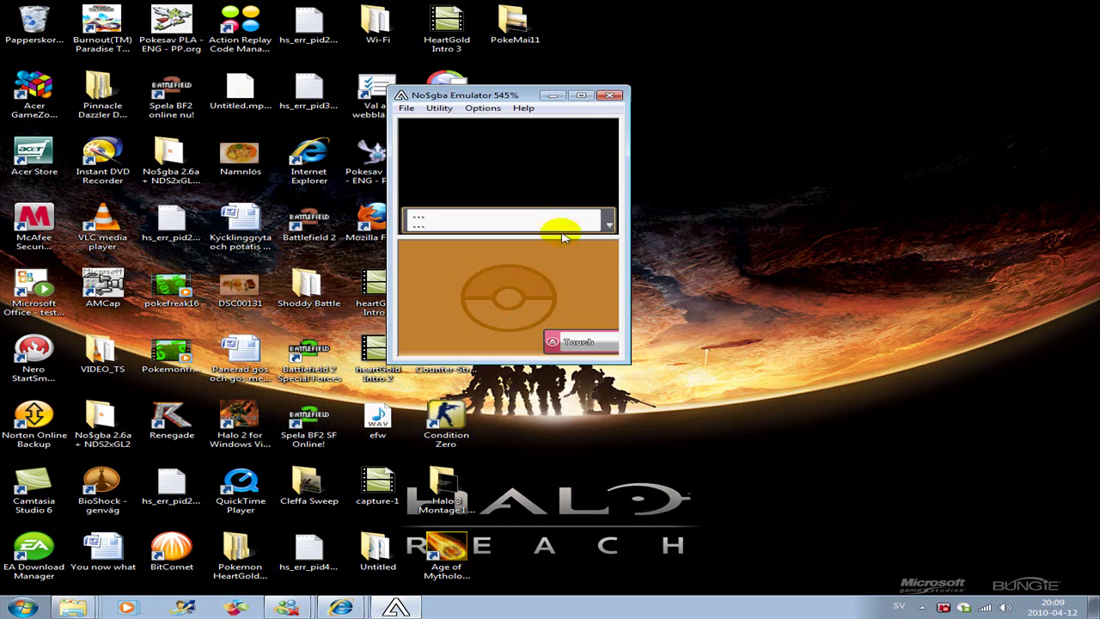
pyautogui.click(561, 339)
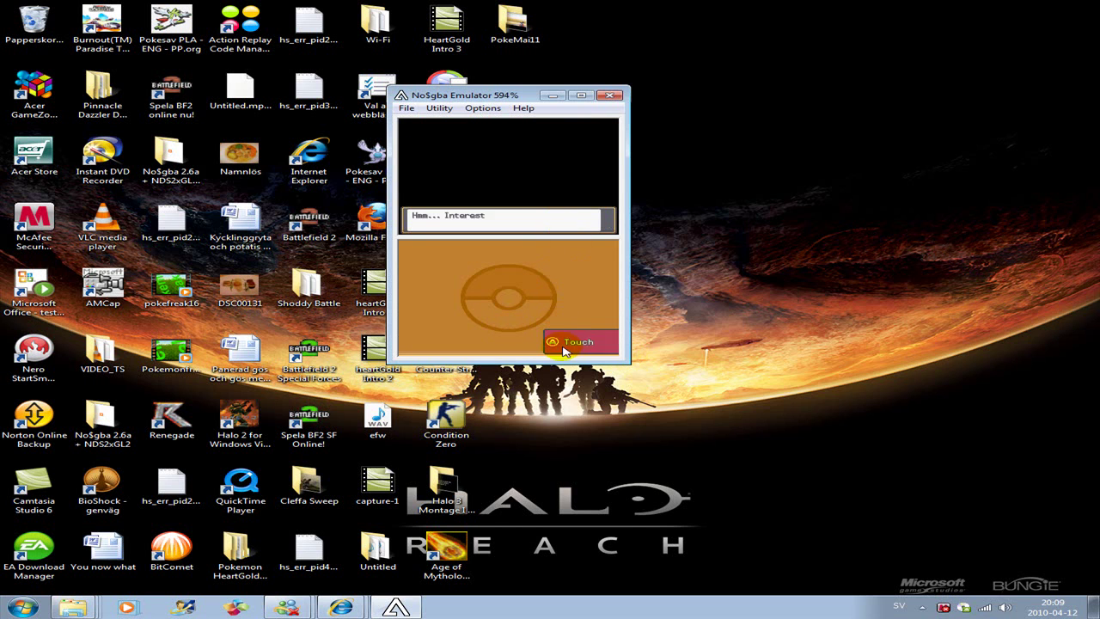
pyautogui.click(610, 96)
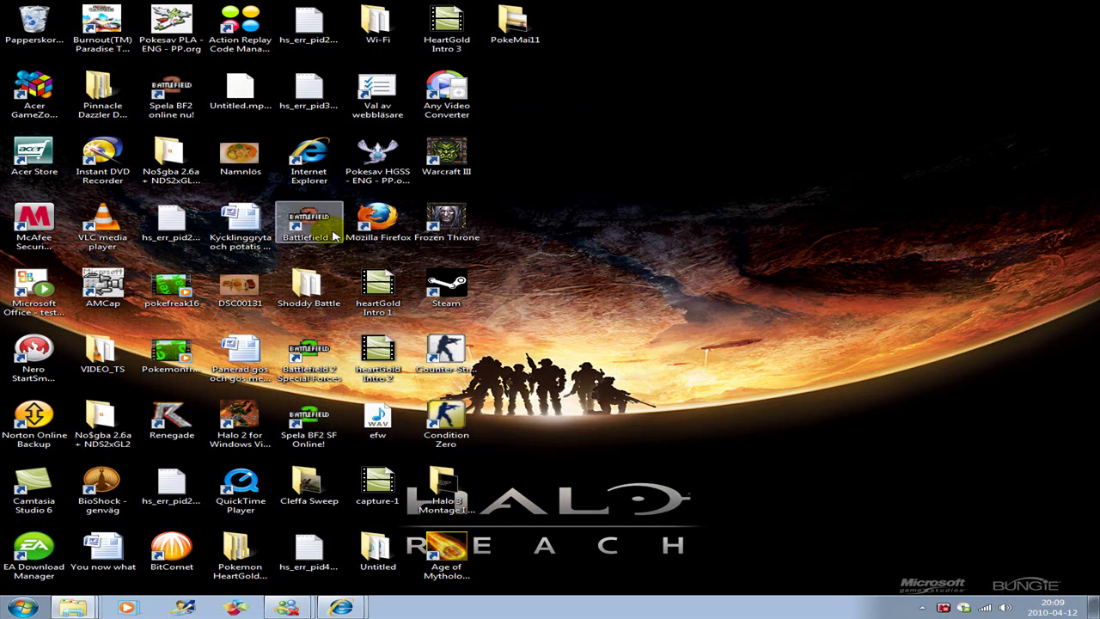
# Launch DeSmuME from the Wi-Fi folder on the desktop and close the folder window
pyautogui.doubleClick(378, 21)
pyautogui.click(387, 157)
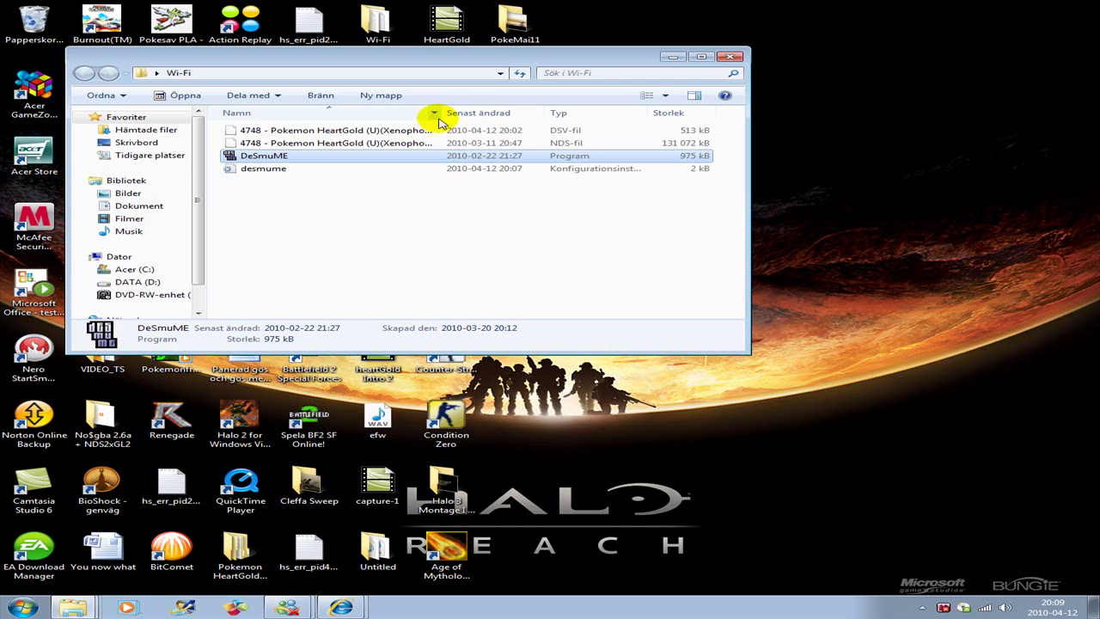
pyautogui.doubleClick(352, 159)
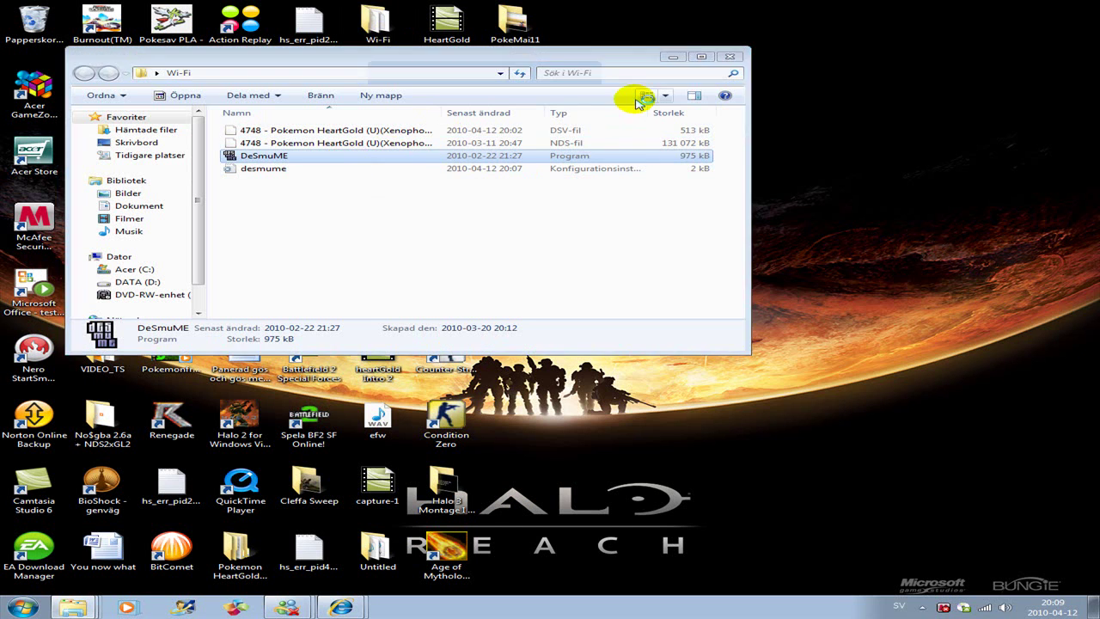
pyautogui.click(729, 56)
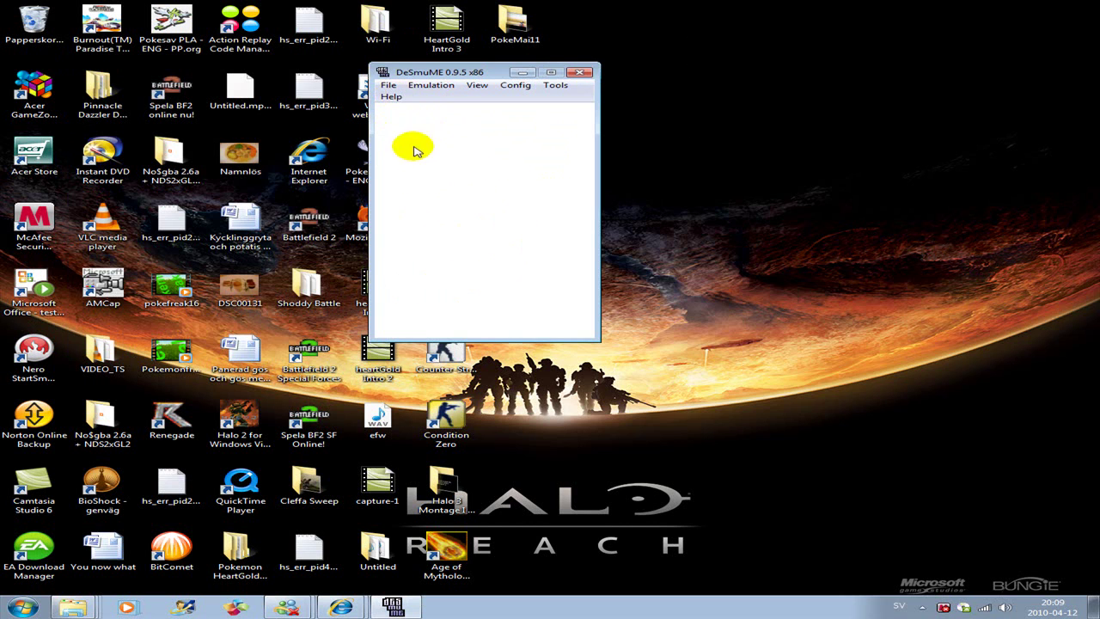
# Open the Pokémon HeartGold ROM in DeSmuME and continue the saved game from the title screen
pyautogui.click(389, 85)
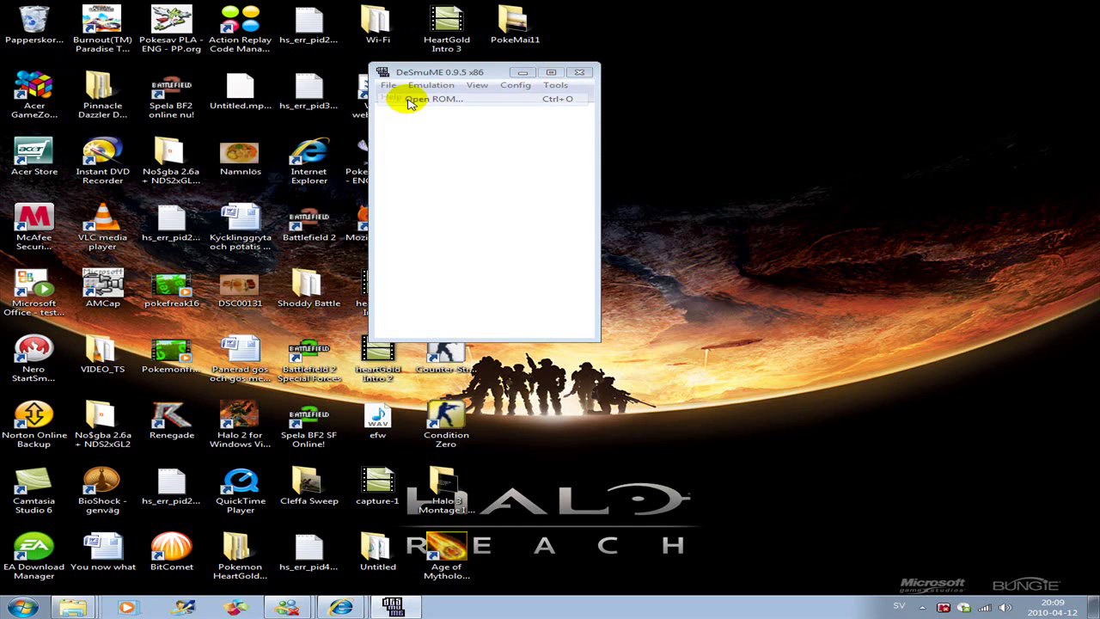
pyautogui.click(417, 97)
pyautogui.doubleClick(563, 177)
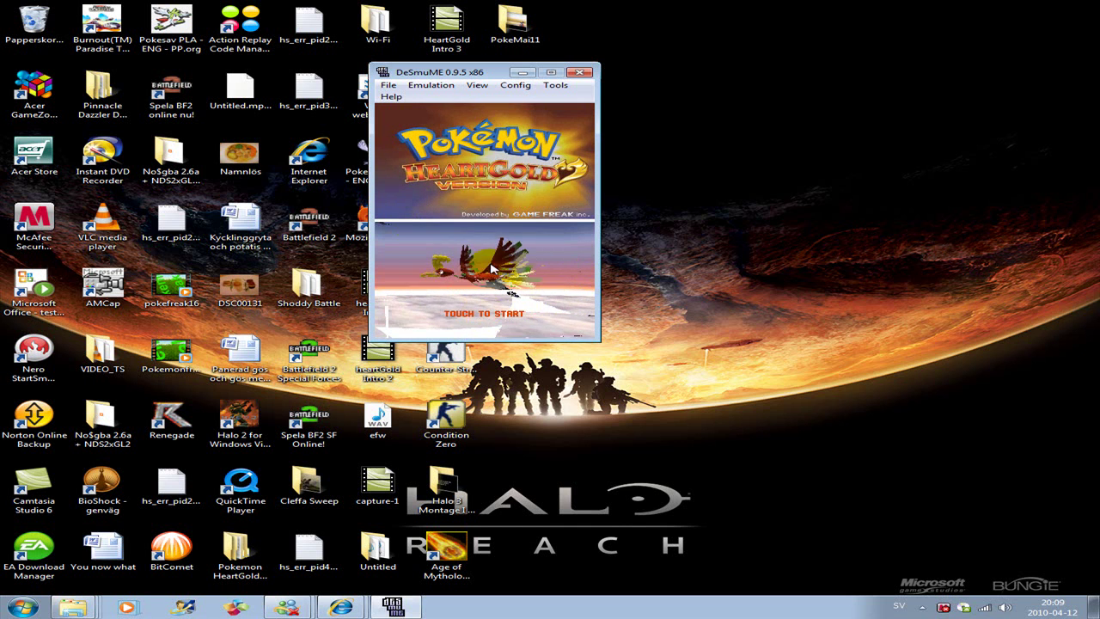
pyautogui.click(464, 282)
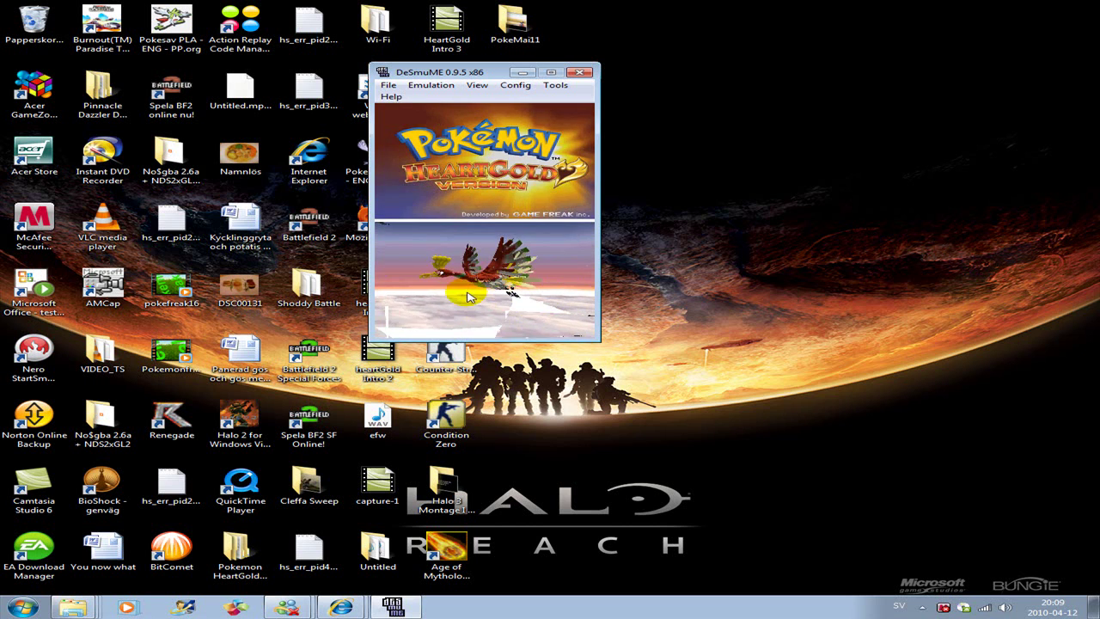
pyautogui.click(486, 273)
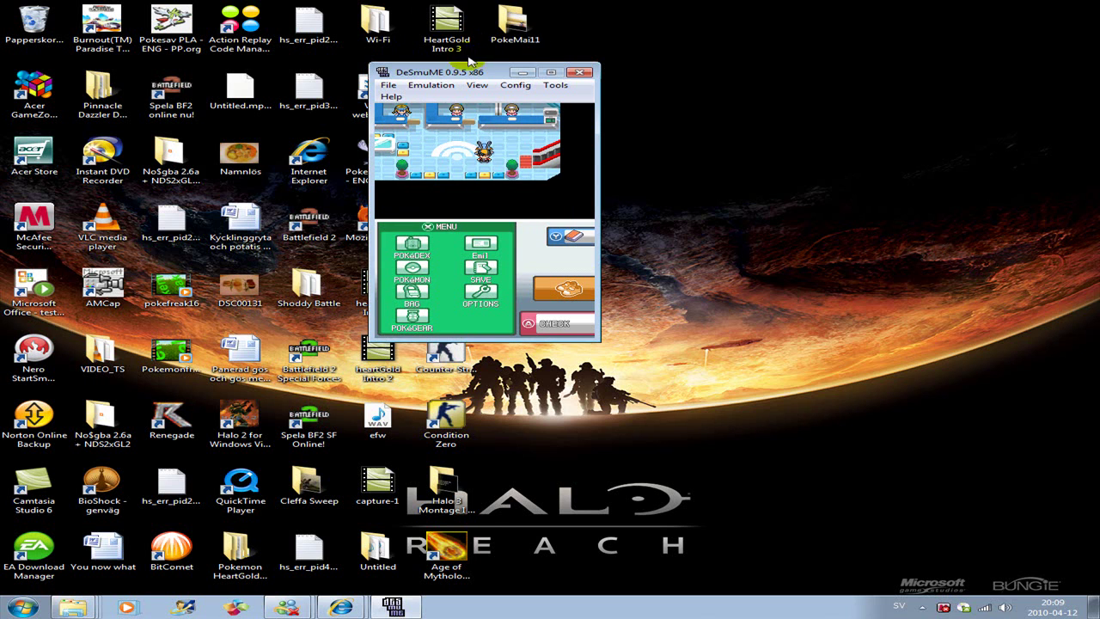
# Set the DeSmuME render filter to HQ2XS
pyautogui.click(473, 86)
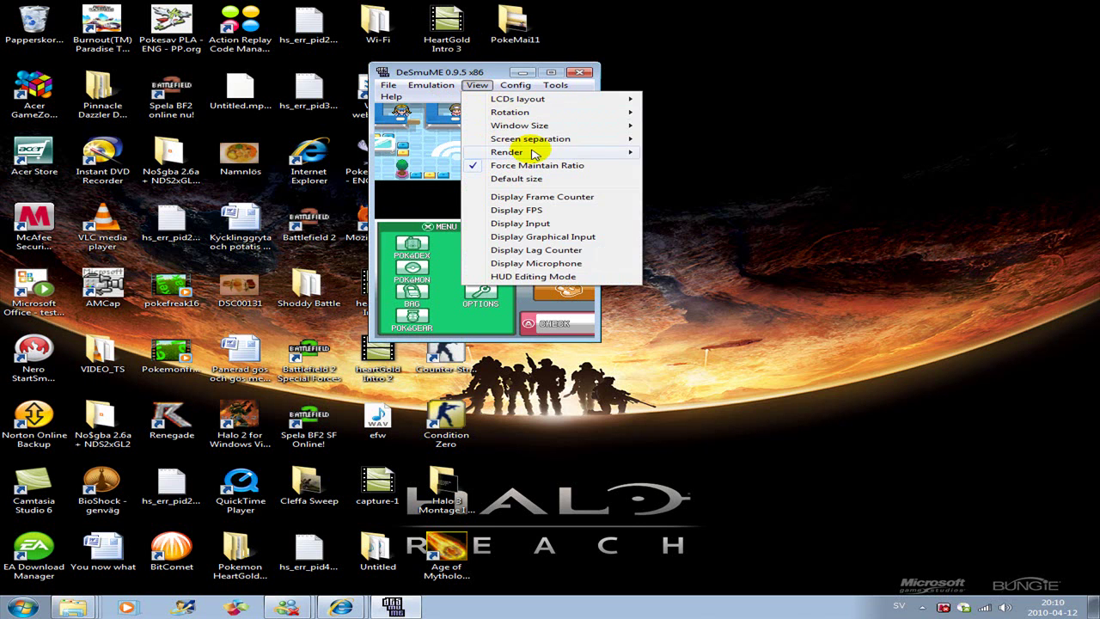
pyautogui.moveTo(533, 151)
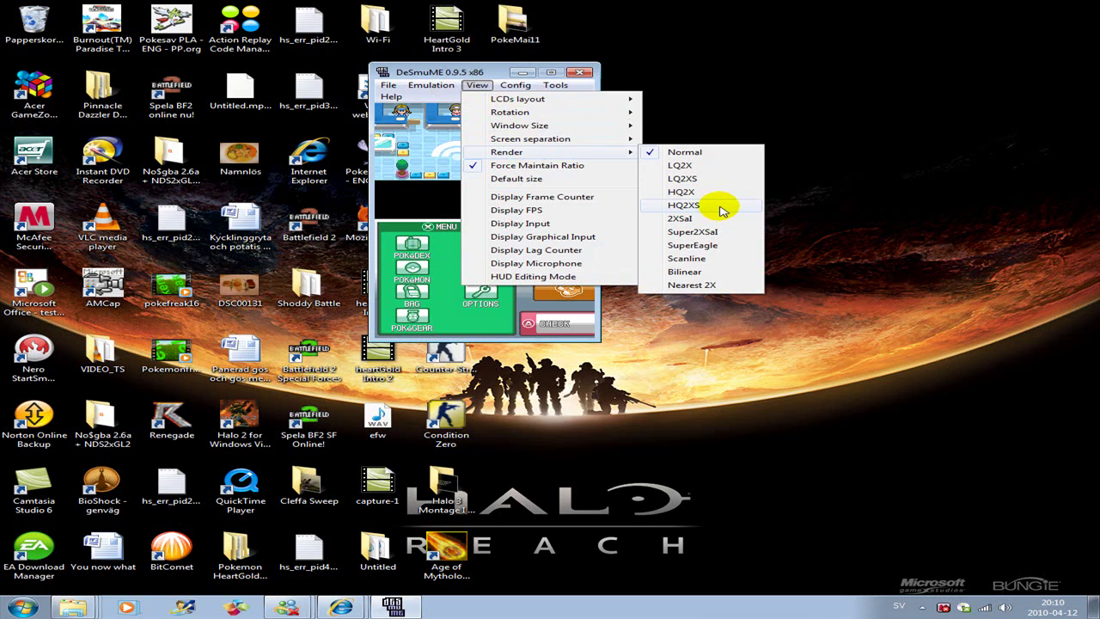
pyautogui.click(723, 211)
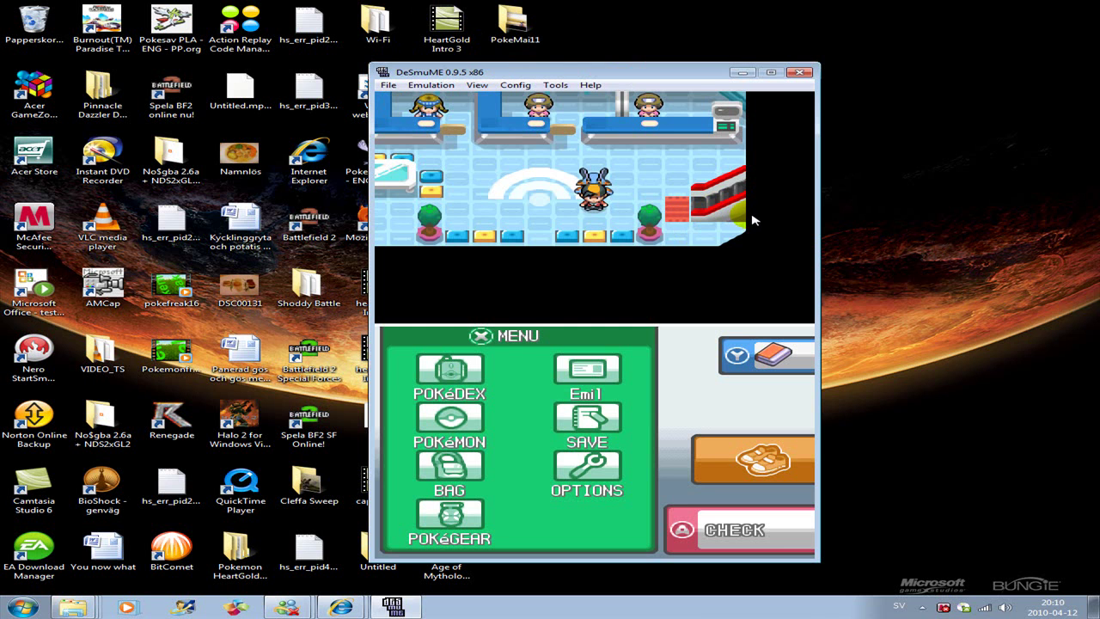
# Walk the character around the Pokémon Center and up to the long counter near the escalator
pyautogui.press('Left')
pyautogui.press('Up')
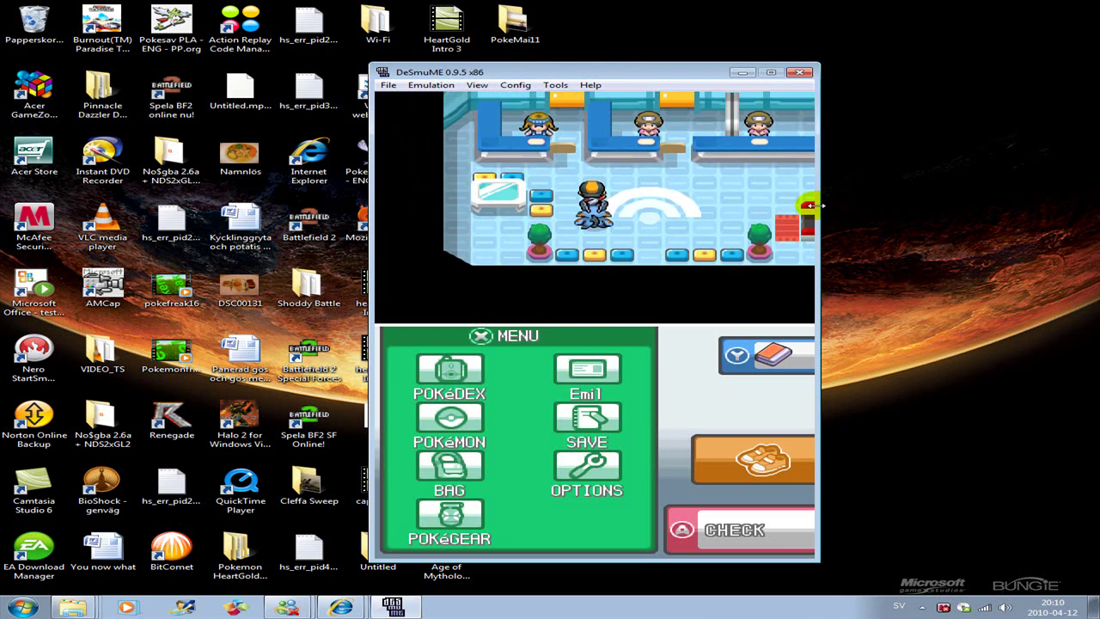
pyautogui.press('Down')
pyautogui.press('Right')
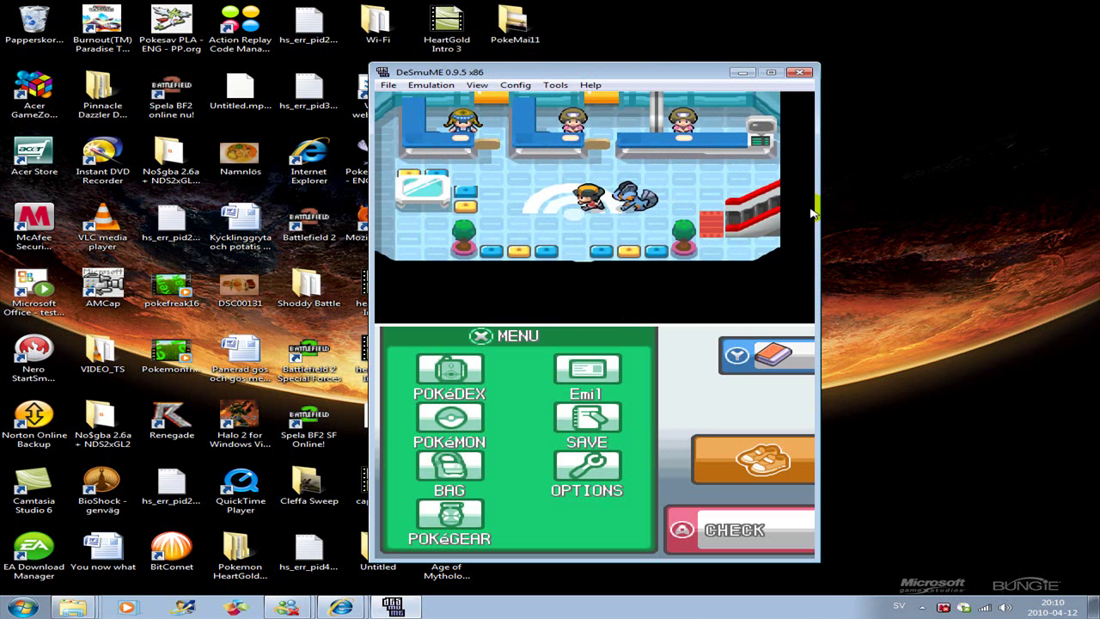
pyautogui.press('Right')
pyautogui.press('Left')
pyautogui.press('Left')
pyautogui.press('Up')
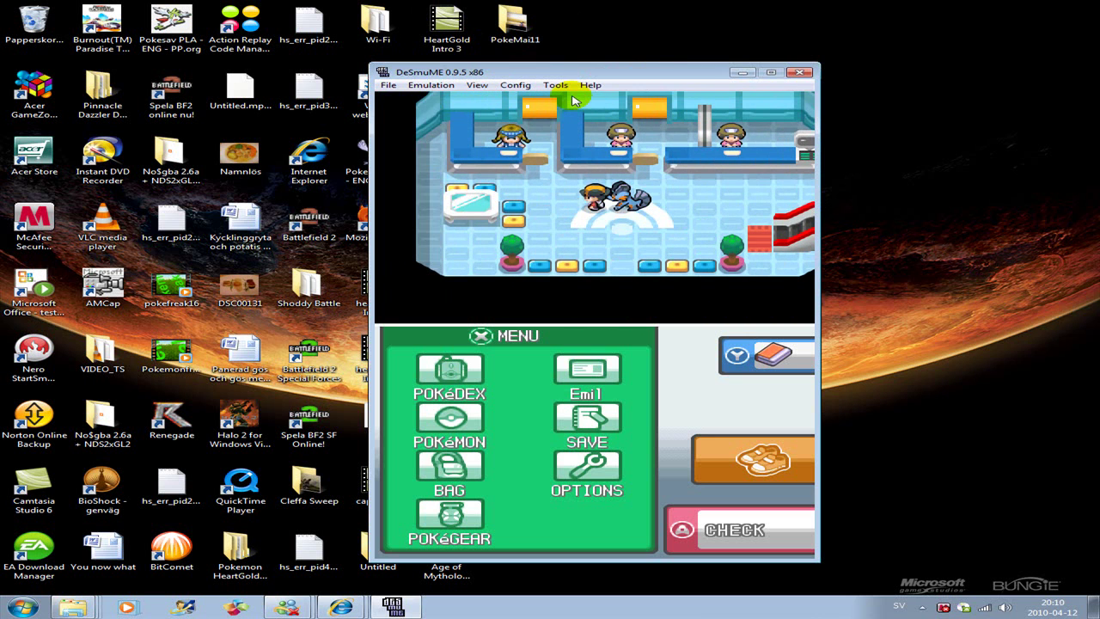
pyautogui.press('Right')
pyautogui.press('Up')
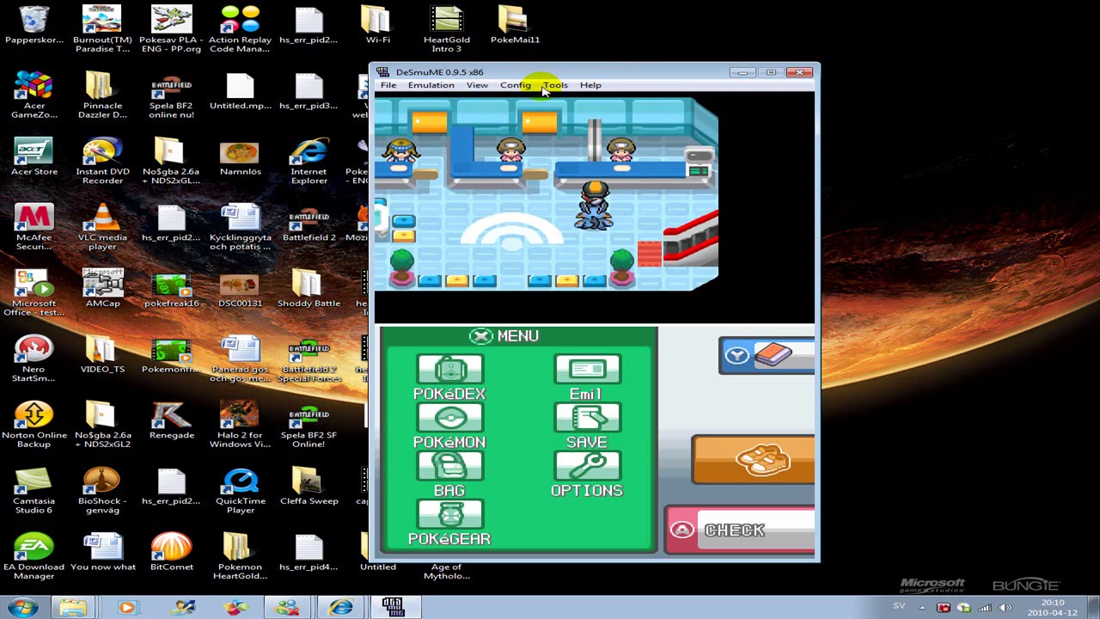
# Check the fixed frame skip options with the framerate limit, and walk the character back onto the floor emblem
pyautogui.click(555, 86)
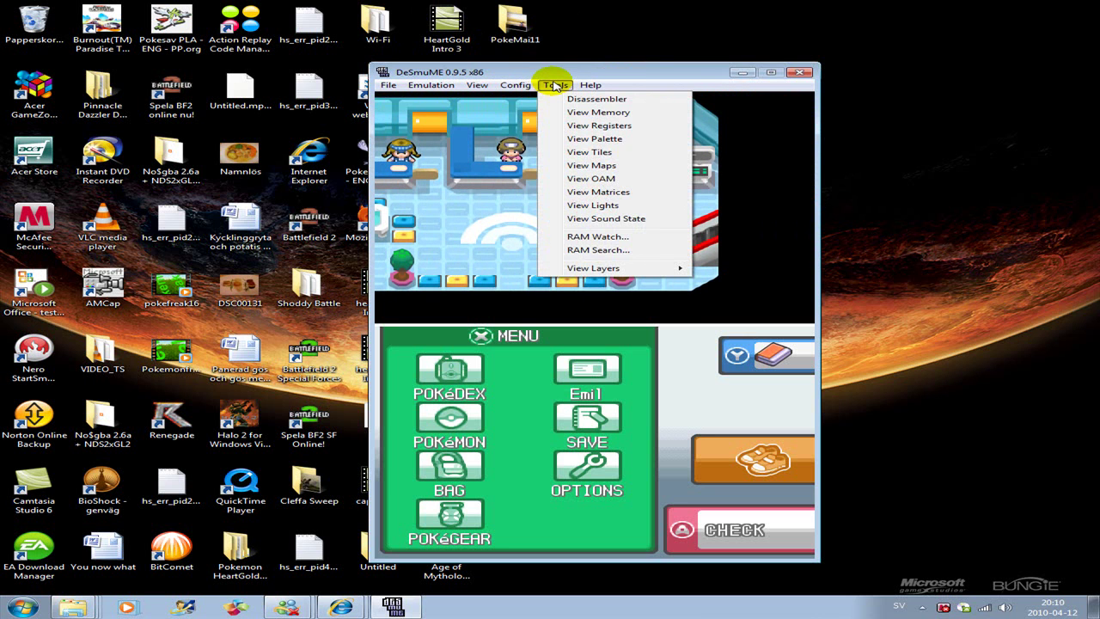
pyautogui.moveTo(516, 85)
pyautogui.moveTo(593, 232)
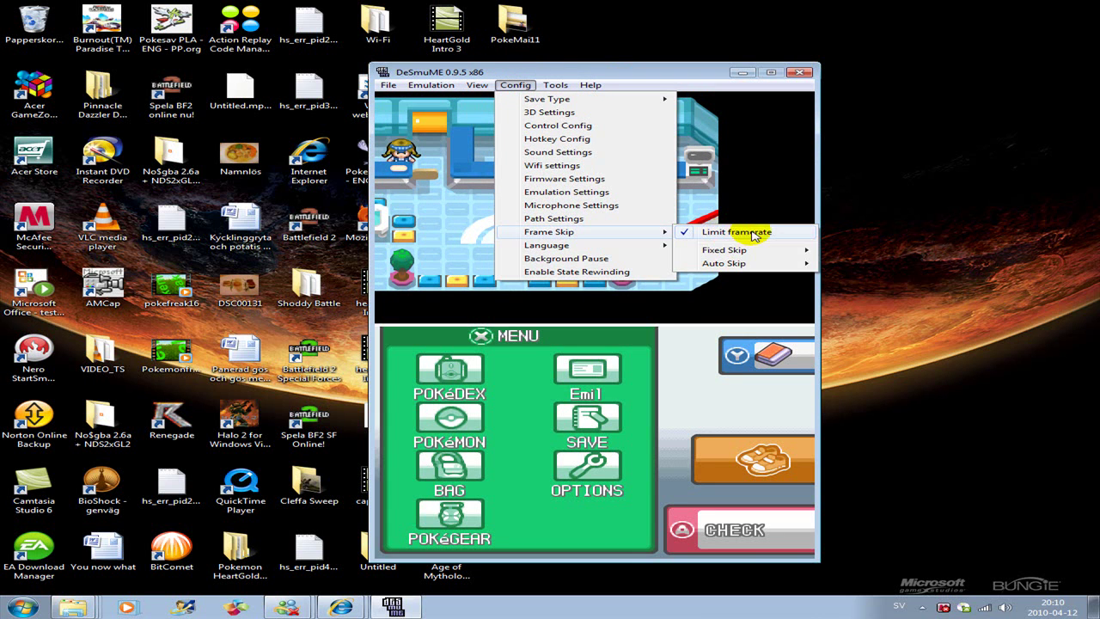
pyautogui.moveTo(739, 250)
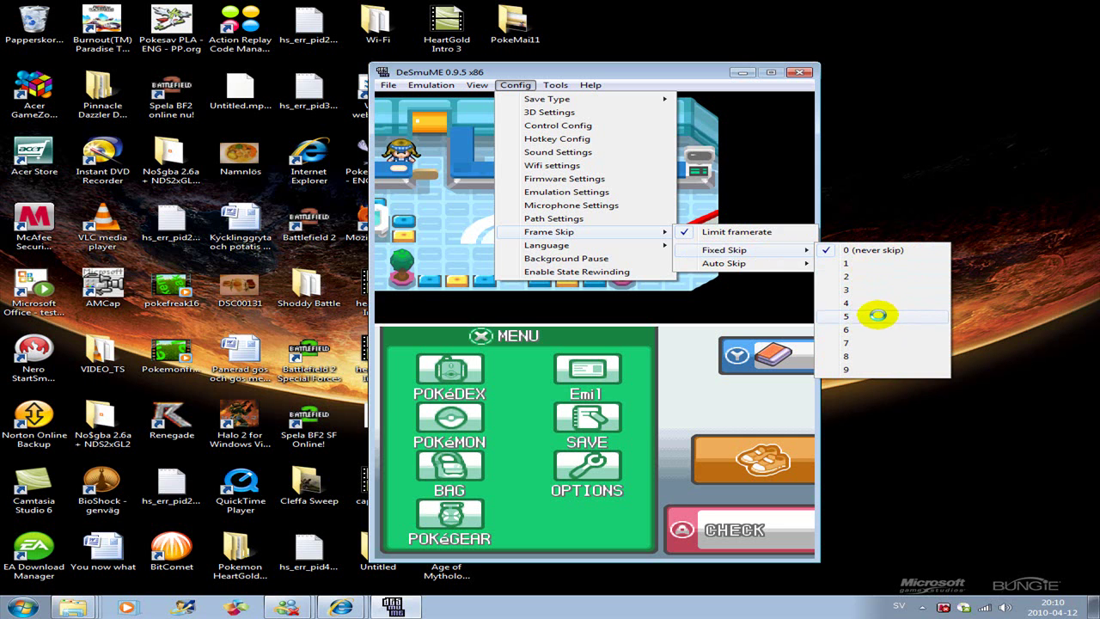
pyautogui.click(813, 217)
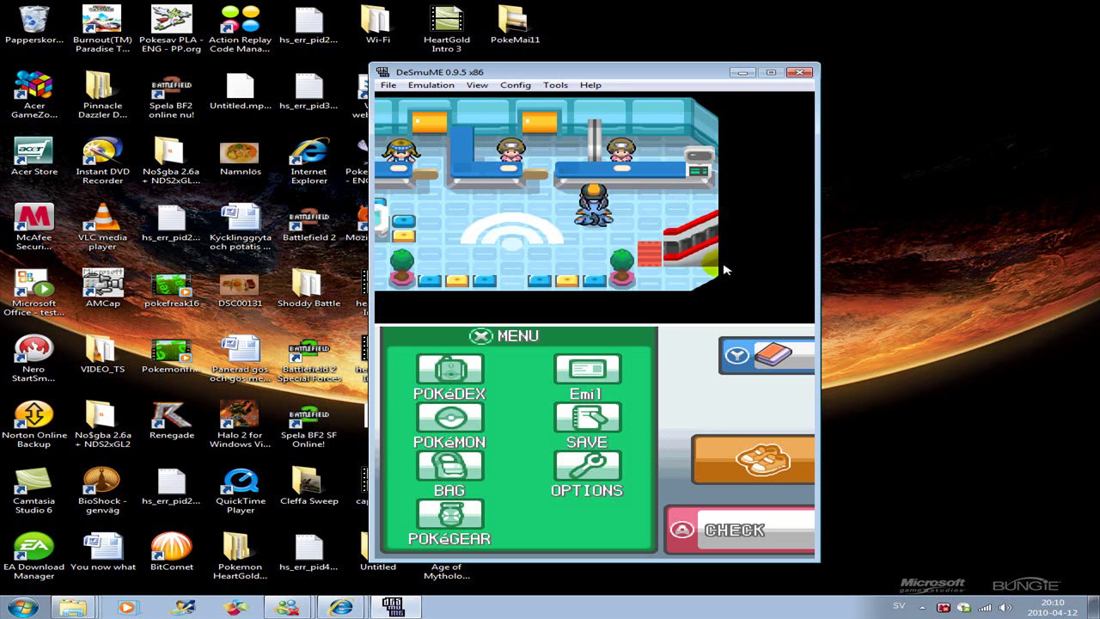
pyautogui.press('Down')
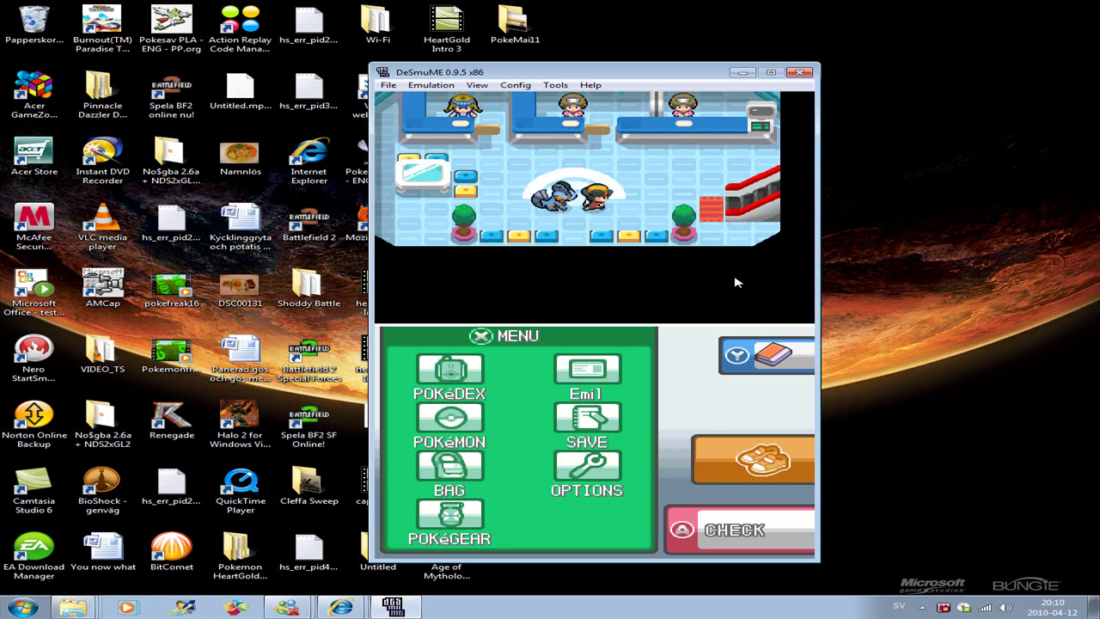
pyautogui.press('Left')
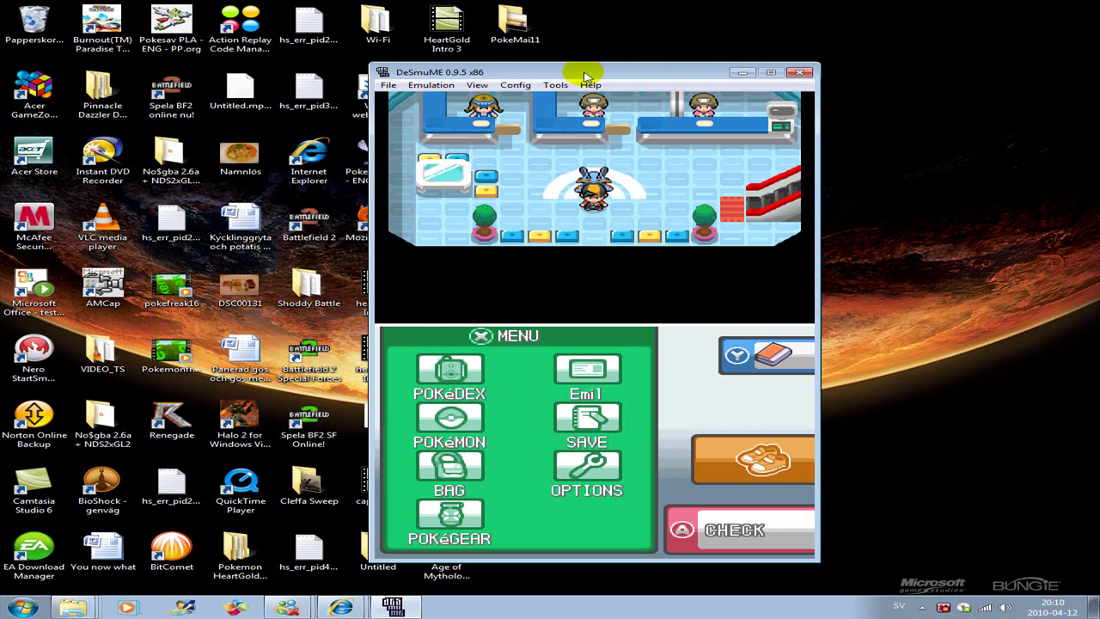
# Set the emulator window size to 4x and move the enlarged window to the upper-left corner of the desktop
pyautogui.click(478, 85)
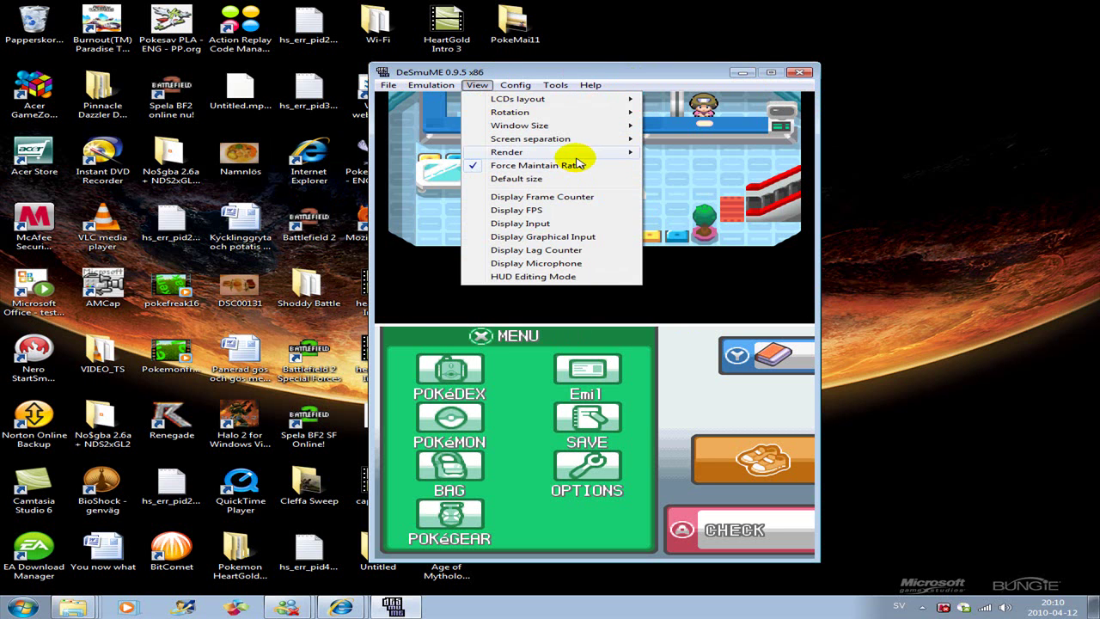
pyautogui.moveTo(540, 127)
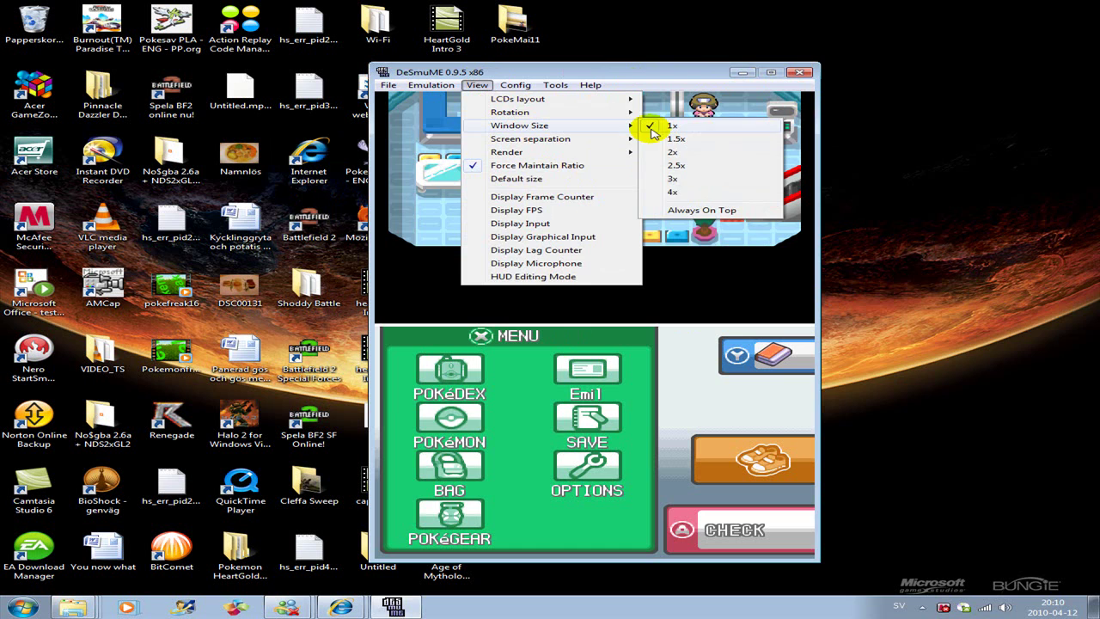
pyautogui.click(688, 189)
pyautogui.moveTo(718, 77); pyautogui.dragTo(346, 14)
# Look through the screen separation and configuration options, and set the emulator window size to 2x
pyautogui.click(145, 24)
pyautogui.moveTo(107, 23)
pyautogui.moveTo(168, 79)
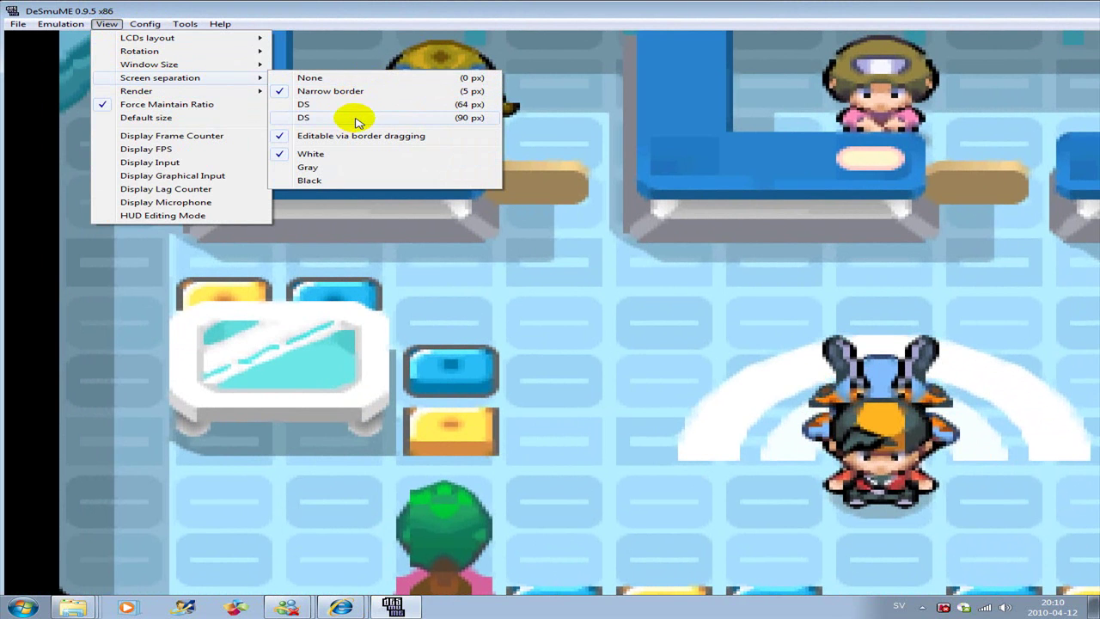
pyautogui.moveTo(157, 24)
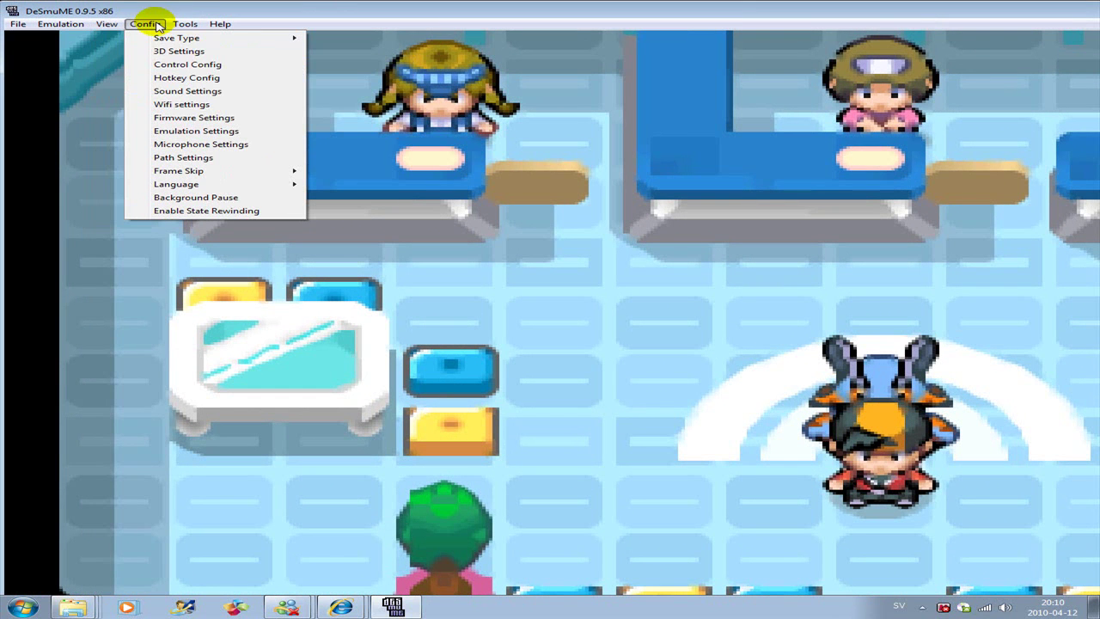
pyautogui.moveTo(128, 43)
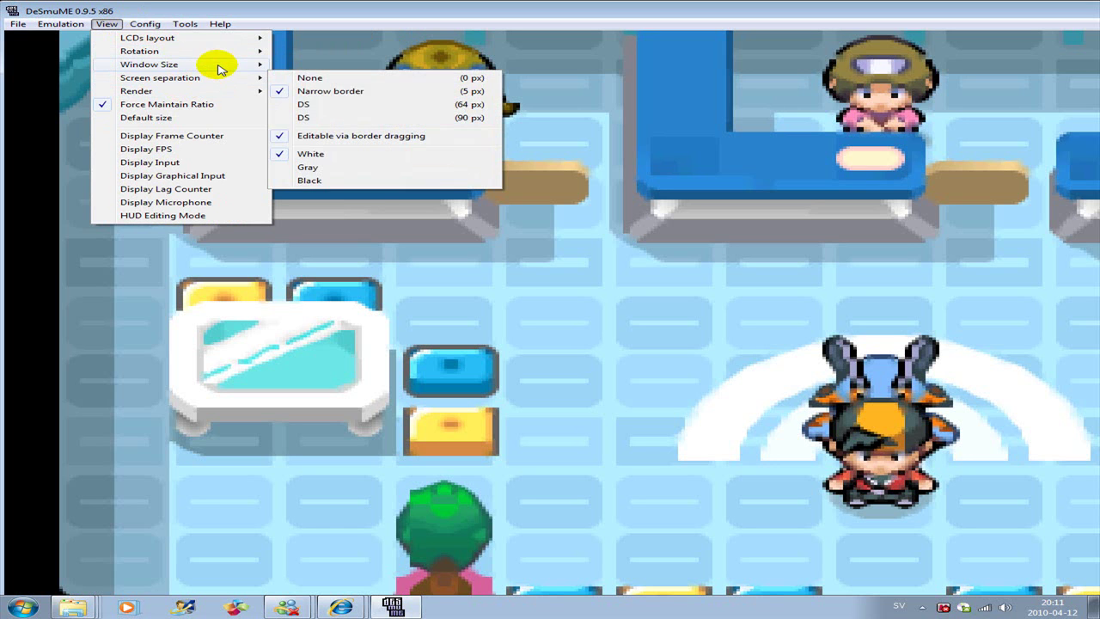
pyautogui.click(325, 97)
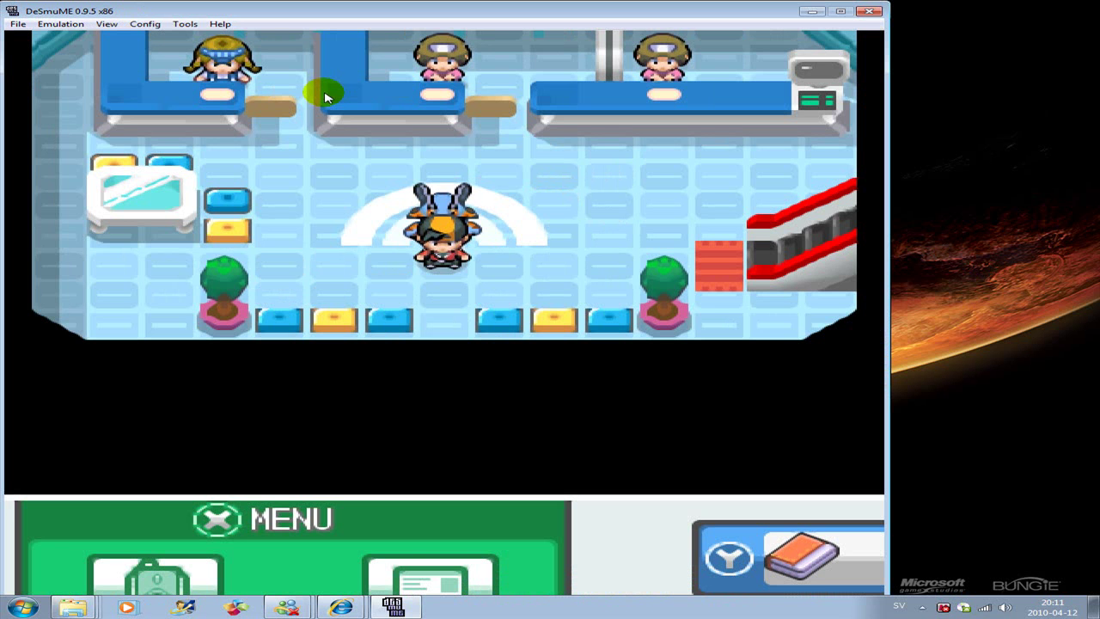
# Set the emulator window size to 1x and move the window to the middle of the desktop
pyautogui.click(144, 24)
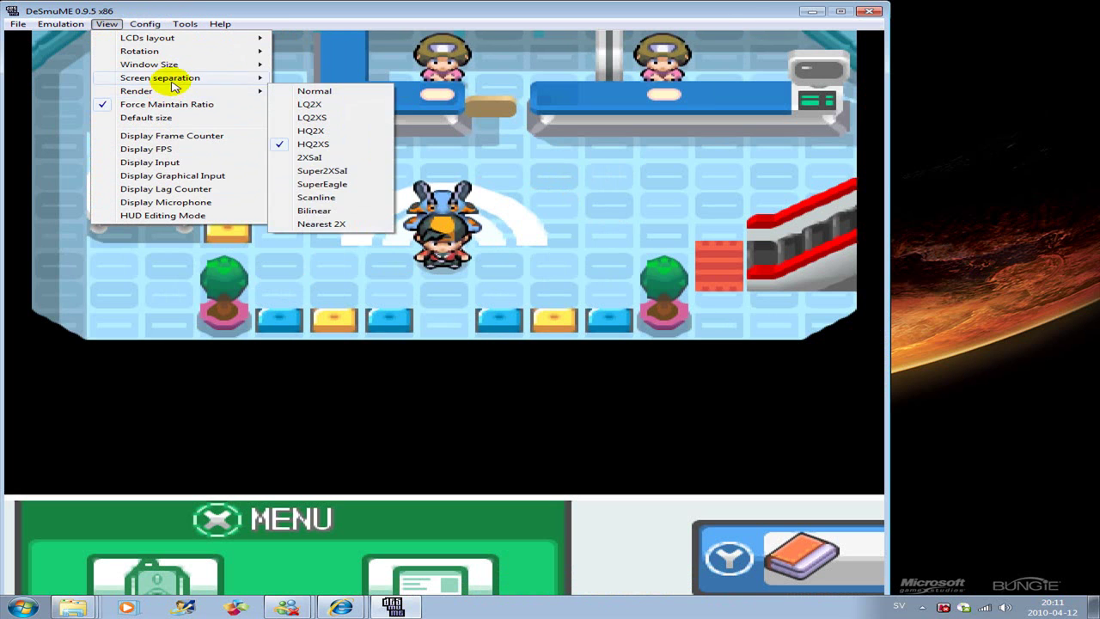
pyautogui.moveTo(179, 61)
pyautogui.click(287, 62)
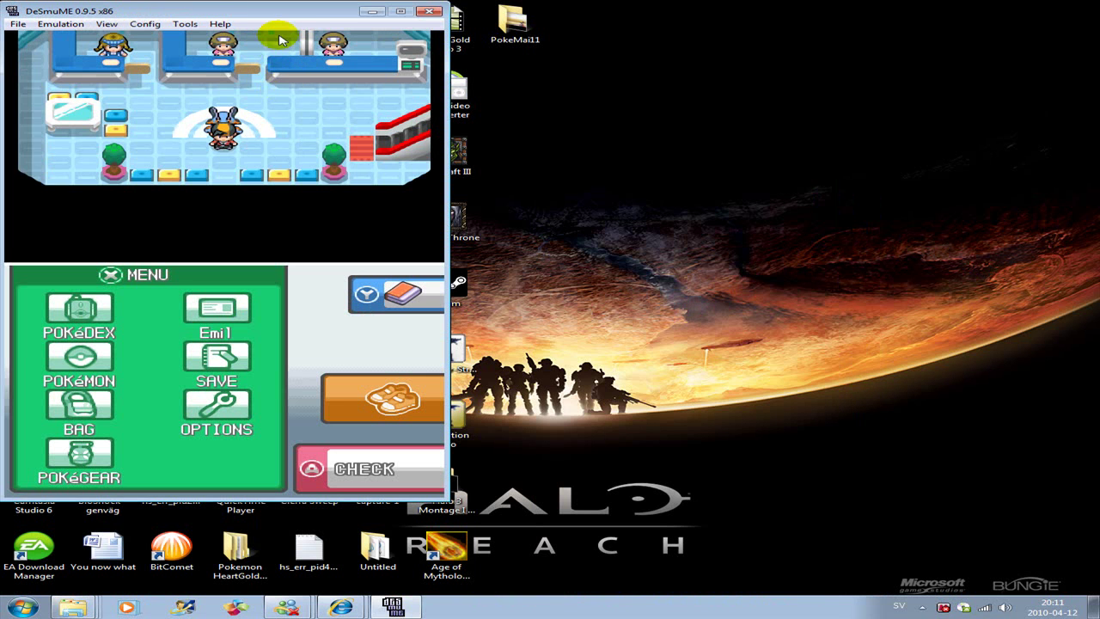
pyautogui.moveTo(275, 12); pyautogui.dragTo(623, 48)
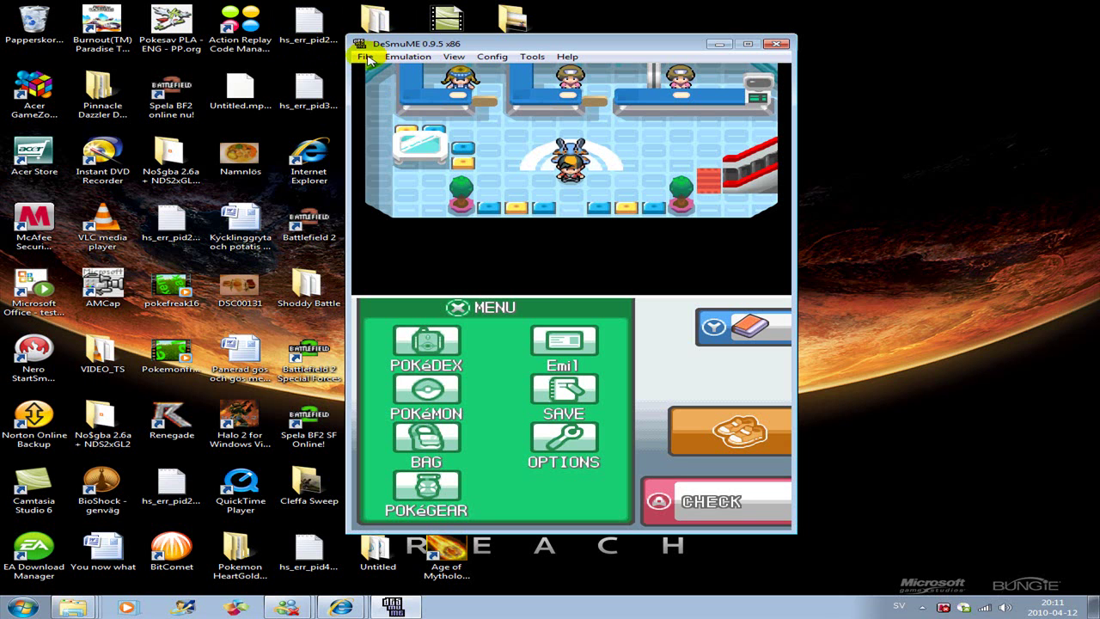
# Set up an AVI recording of the game, saving the file to the desktop (Skrivbord) under the suggested name
pyautogui.click(366, 57)
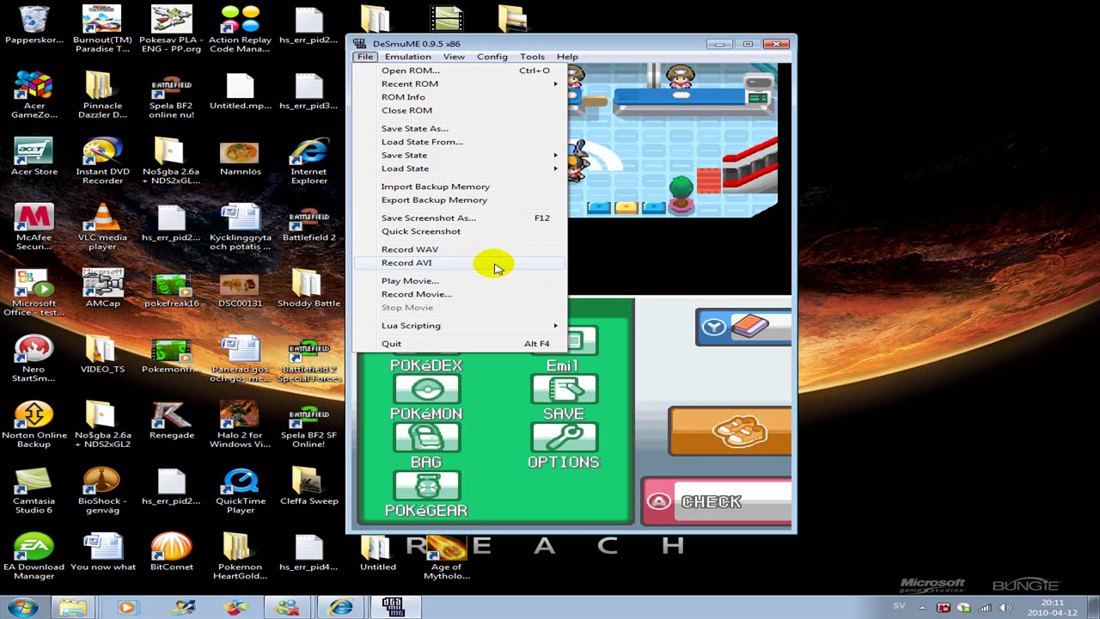
pyautogui.click(495, 267)
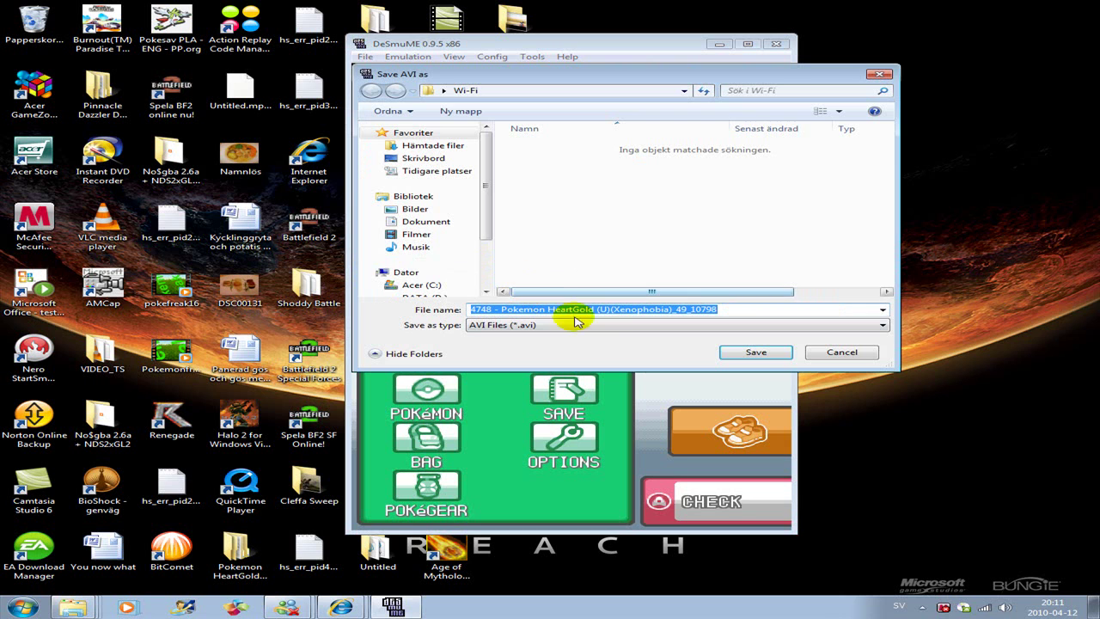
pyautogui.click(452, 161)
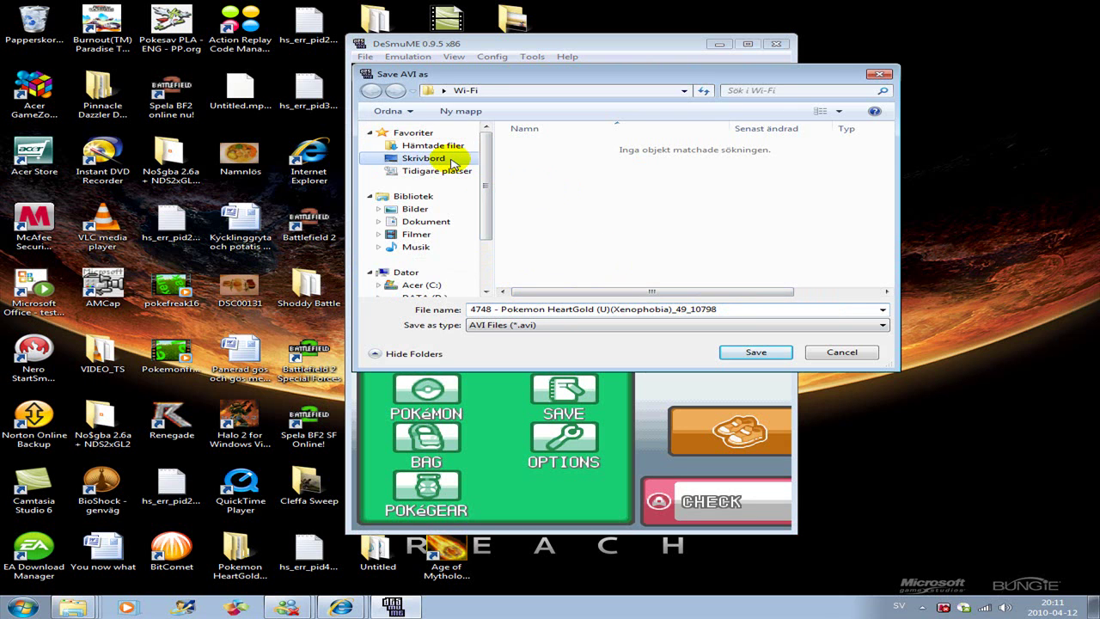
pyautogui.click(755, 354)
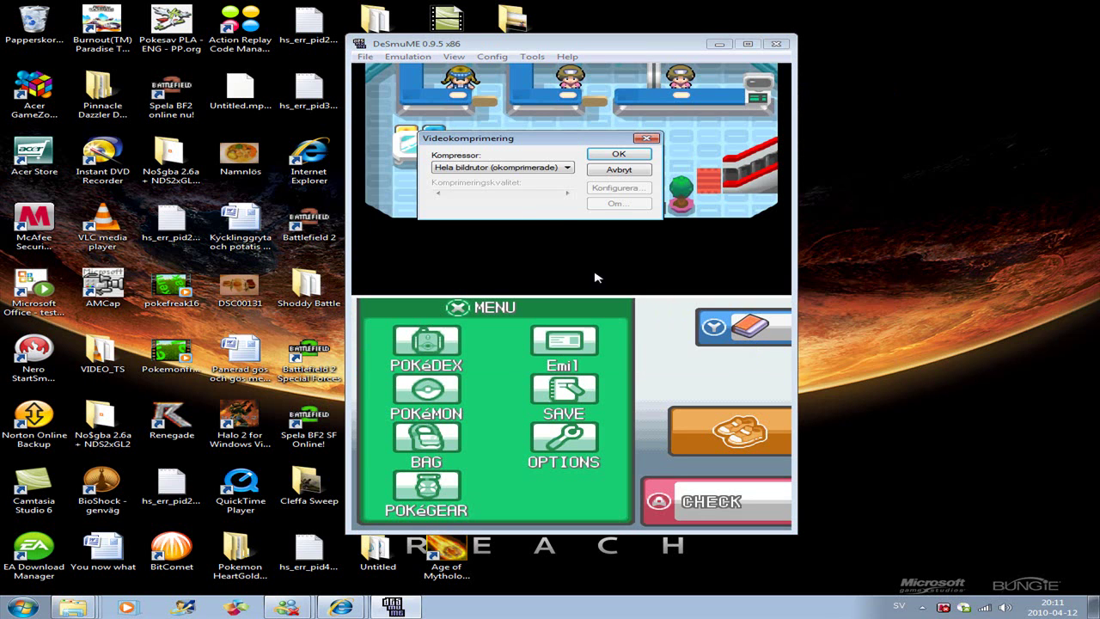
# Choose Microsoft Video 1 as the video compressor and start the AVI recording
pyautogui.click(568, 167)
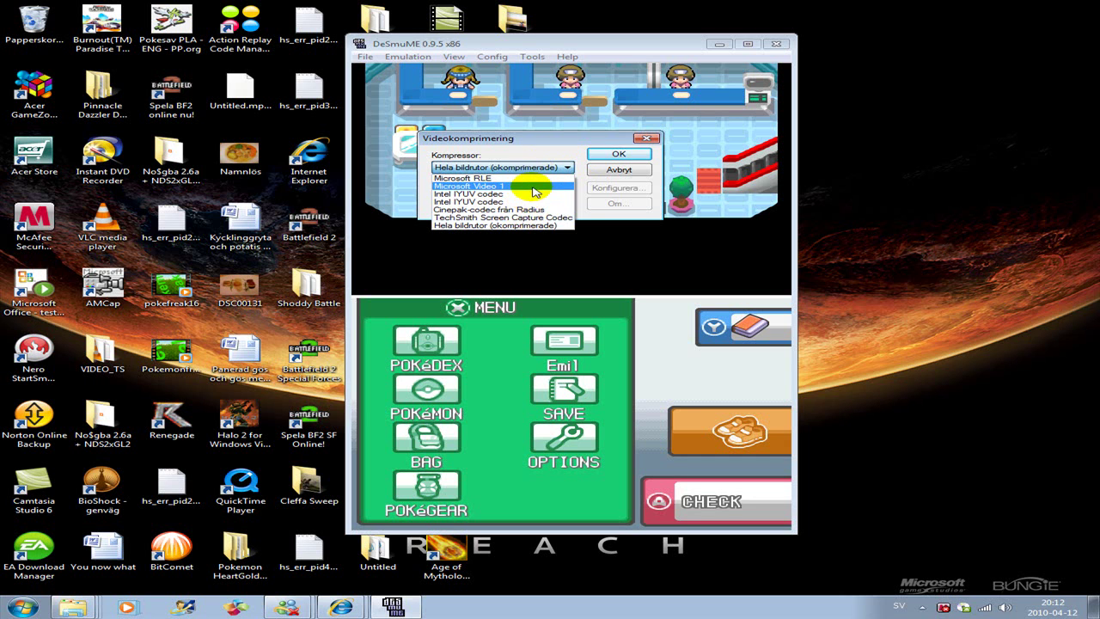
pyautogui.click(529, 187)
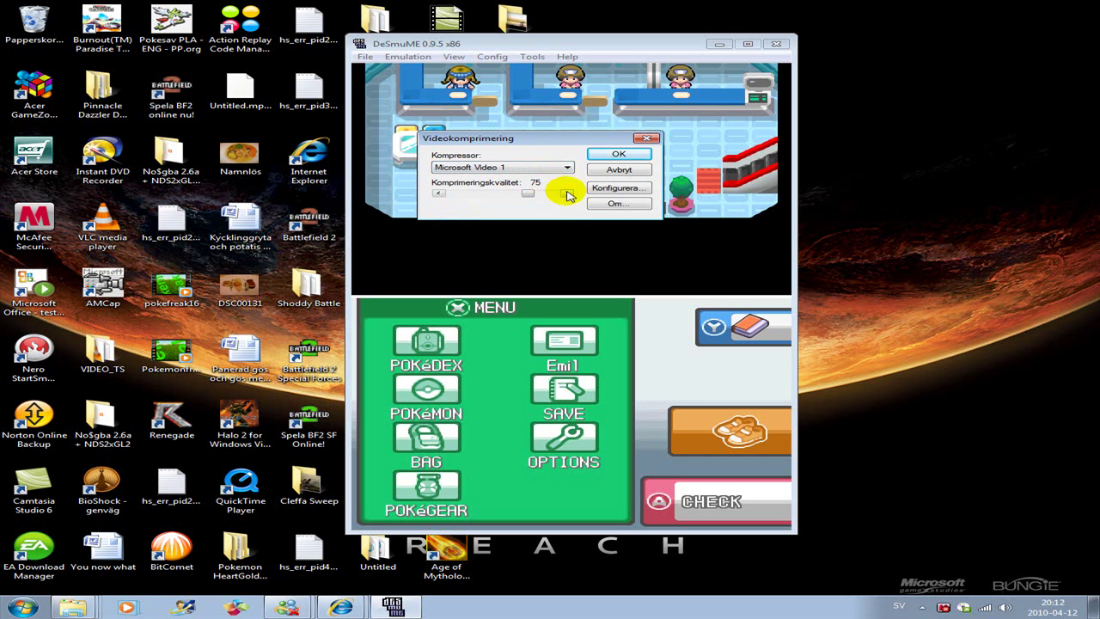
pyautogui.click(609, 155)
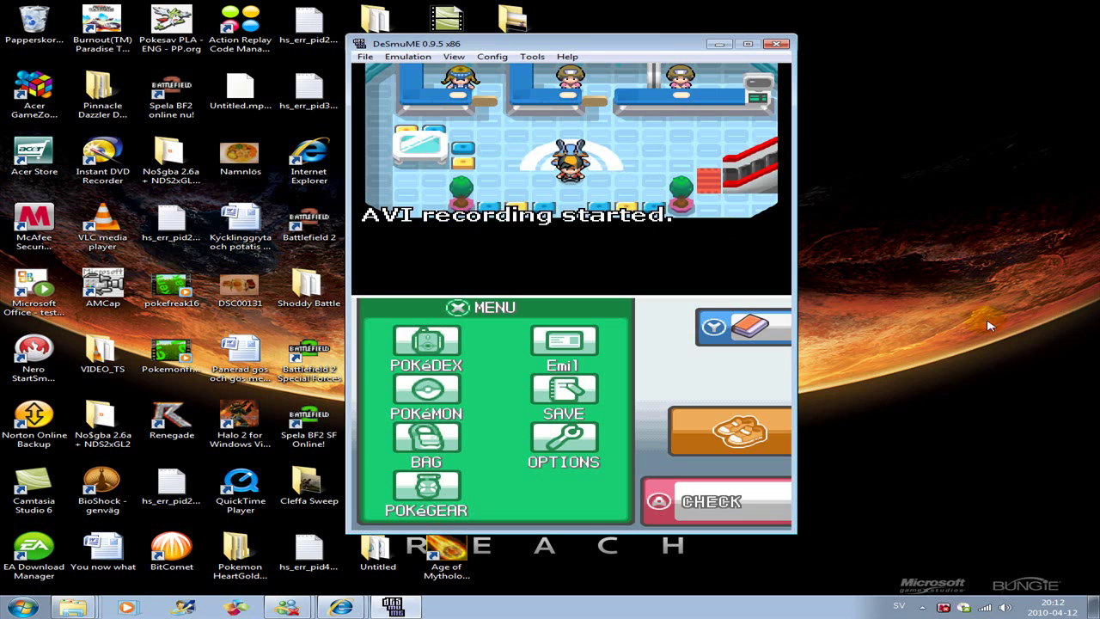
# Walk the character down the escalator and out of the Pokémon Center into Violet City
pyautogui.press('Up')
pyautogui.press('Right')
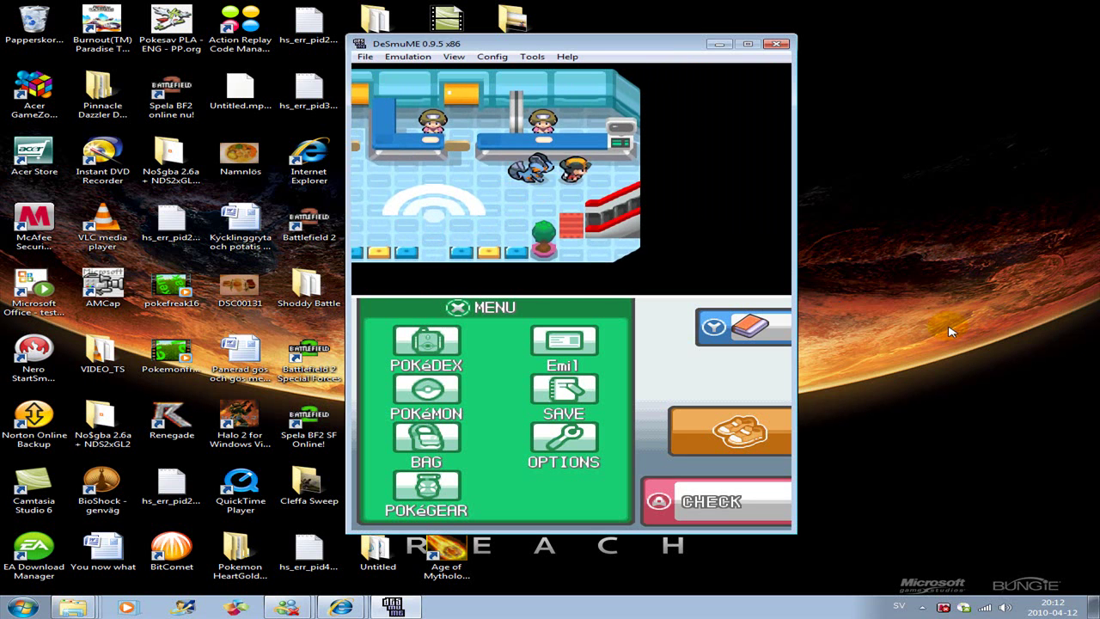
pyautogui.press('Right')
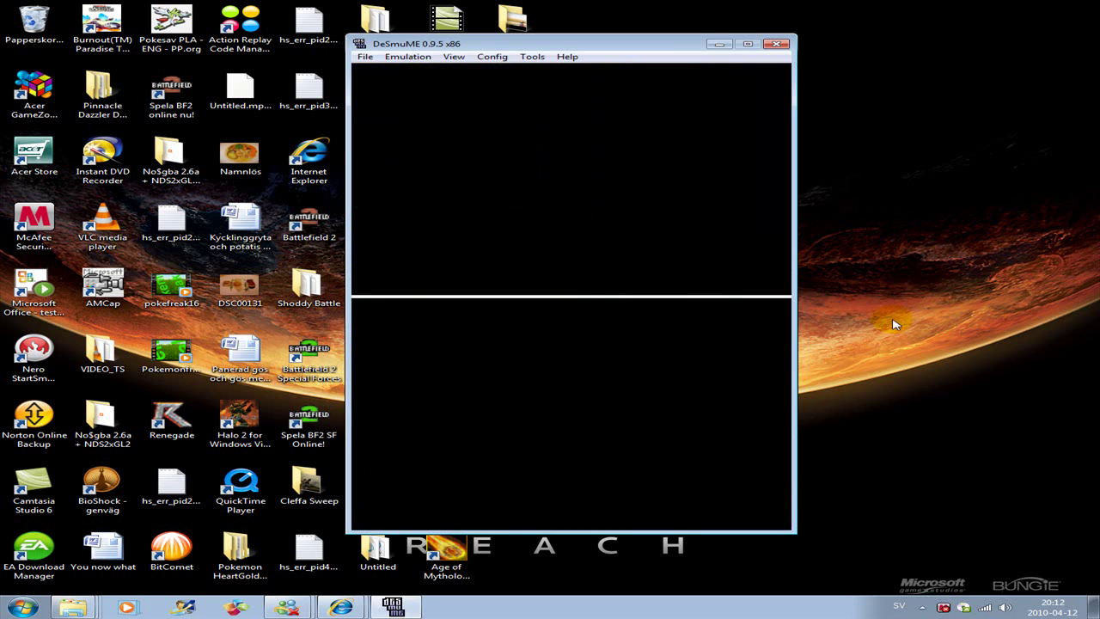
pyautogui.press('Left')
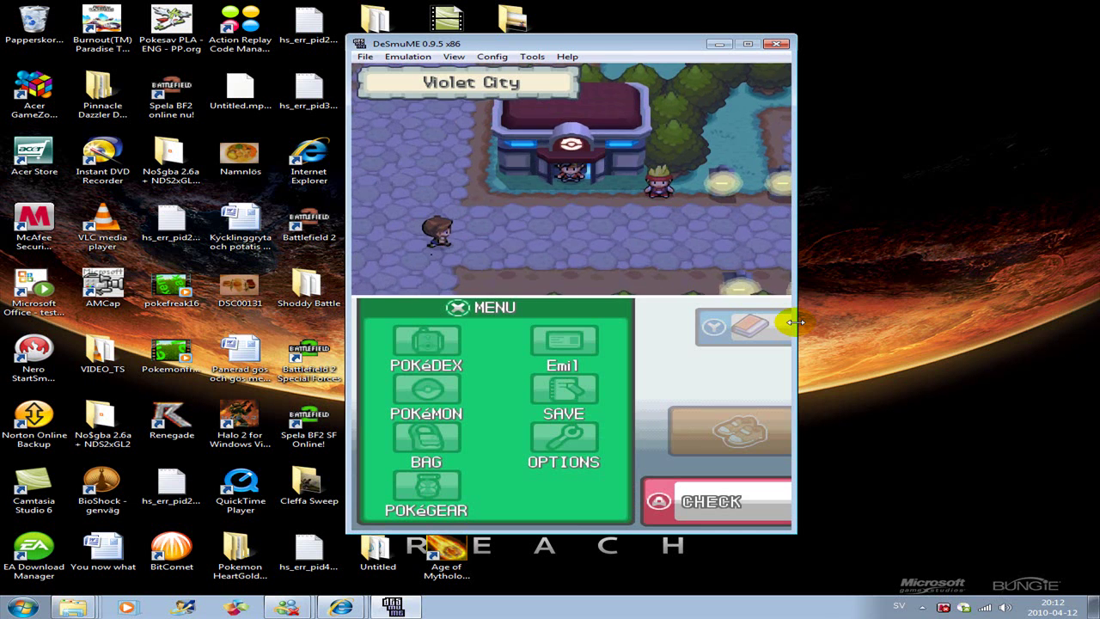
# Walk the character a short way along the Violet City street and back into the Pokémon Center
pyautogui.press('Down')
pyautogui.press('Right')
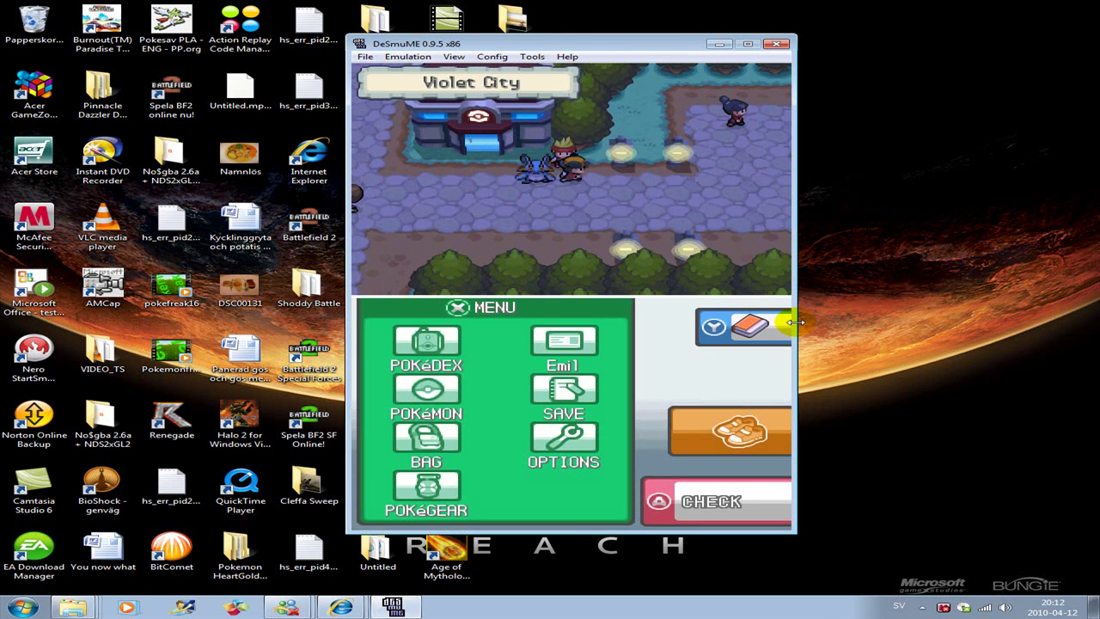
pyautogui.press('Left')
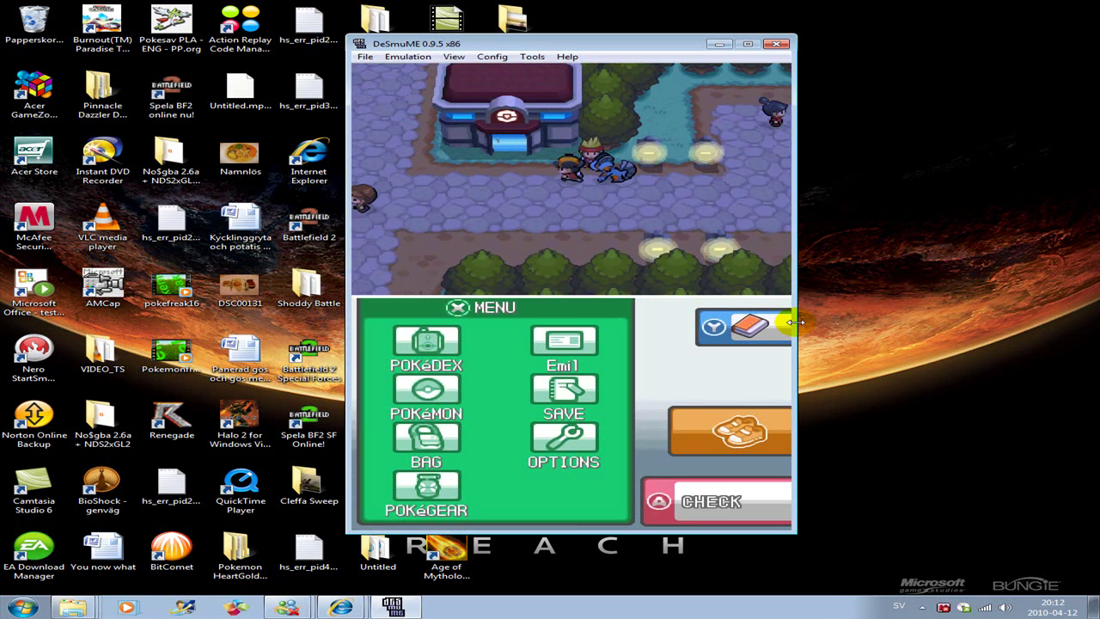
pyautogui.press('Up')
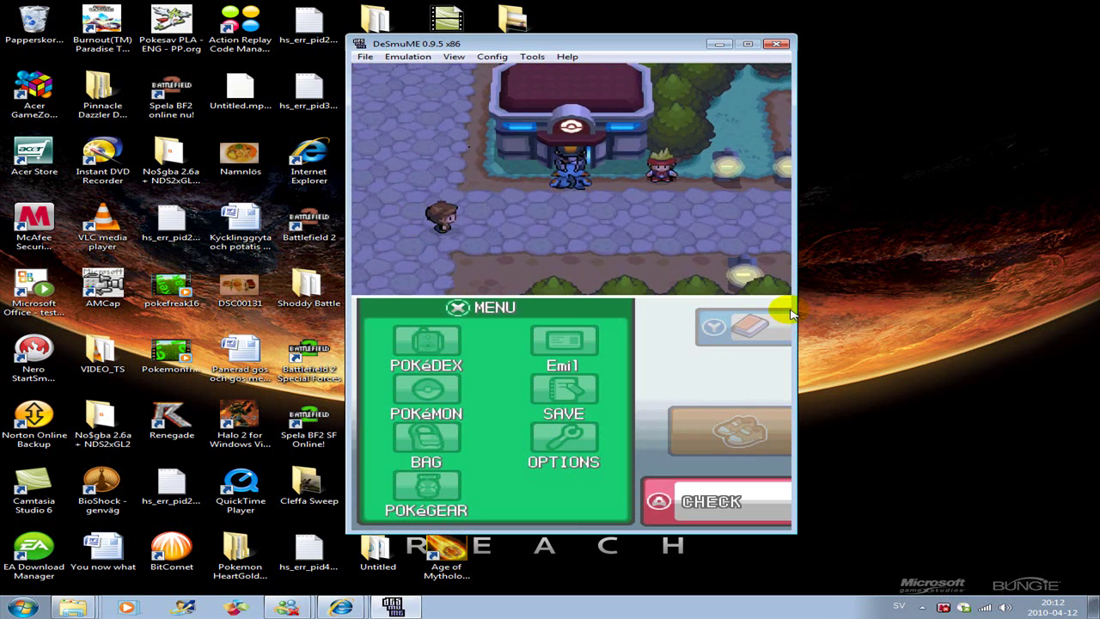
pyautogui.press('Up')
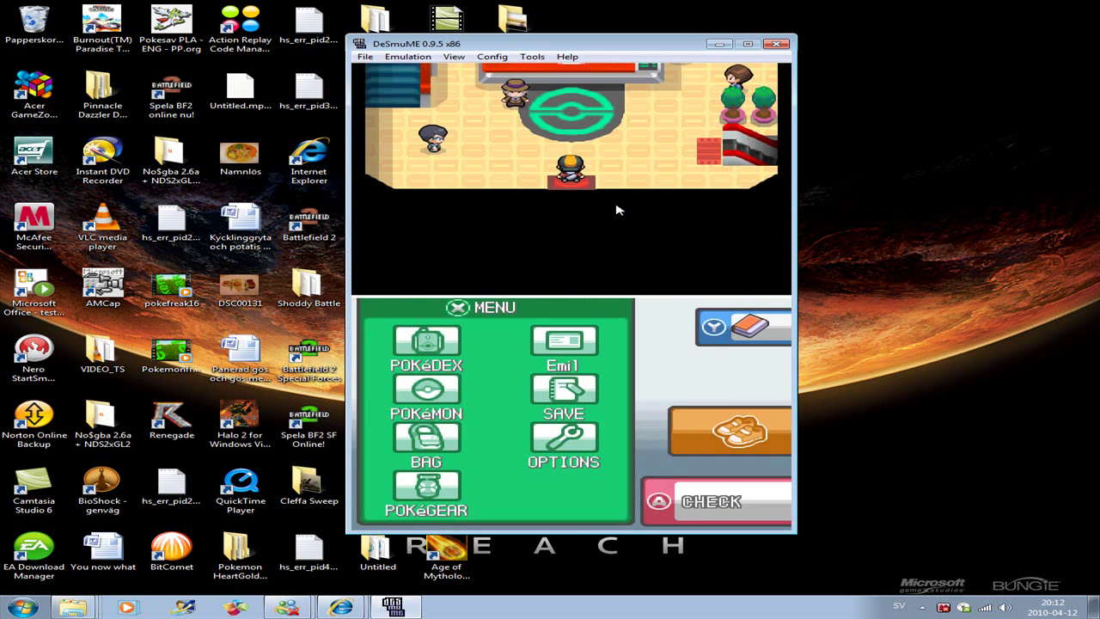
# Take the character up the escalator and walk around between the upstairs counters and the floor emblem
pyautogui.press('Right')
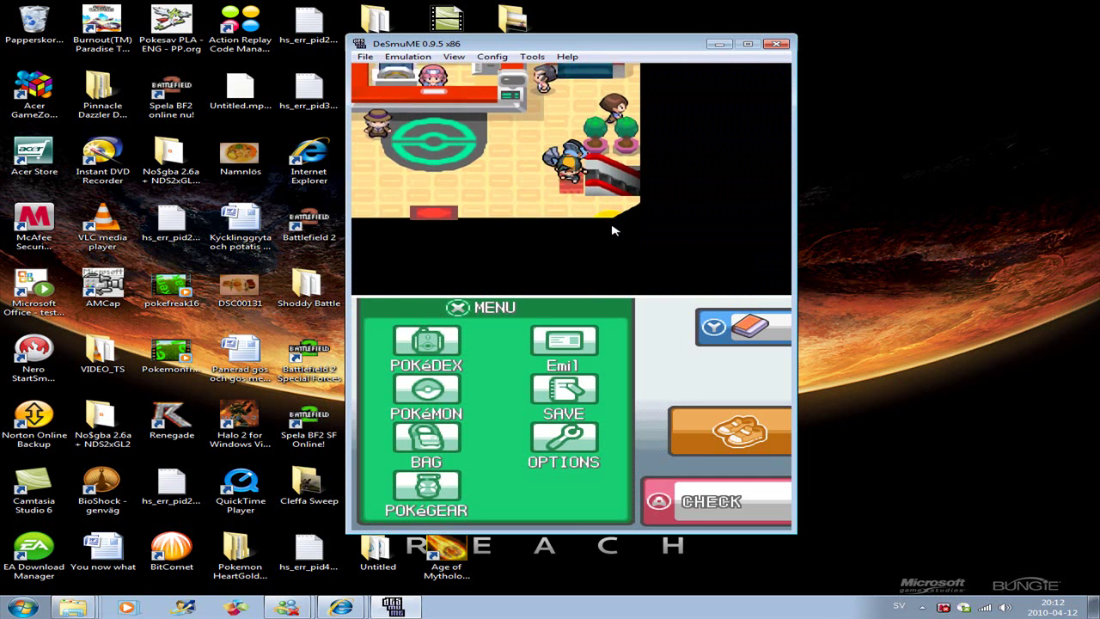
pyautogui.press('Right')
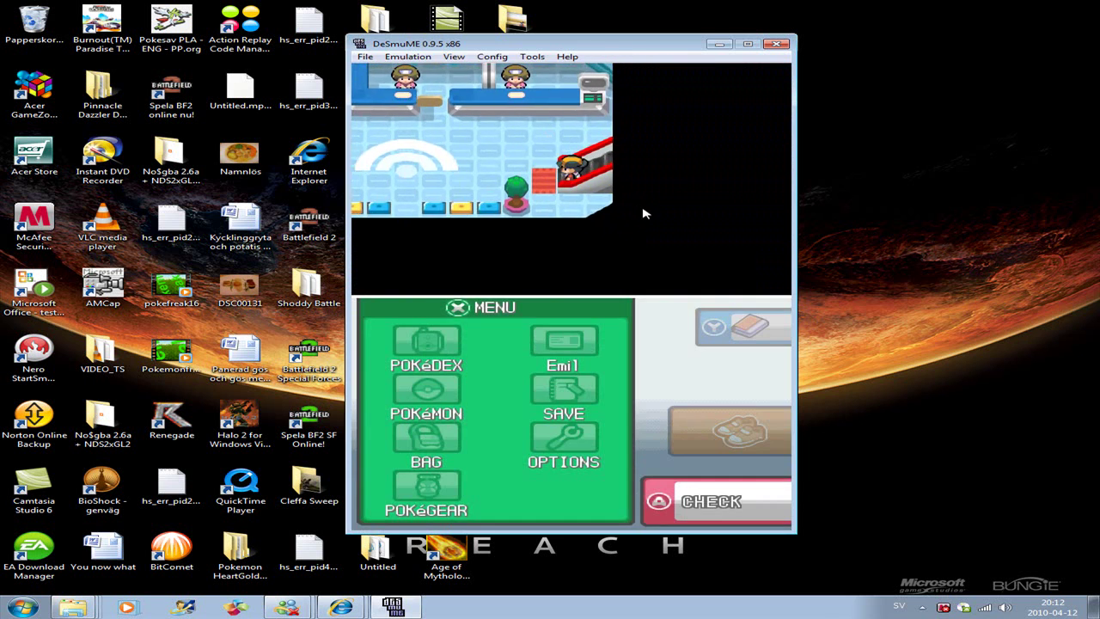
pyautogui.press('Left')
pyautogui.press('Up')
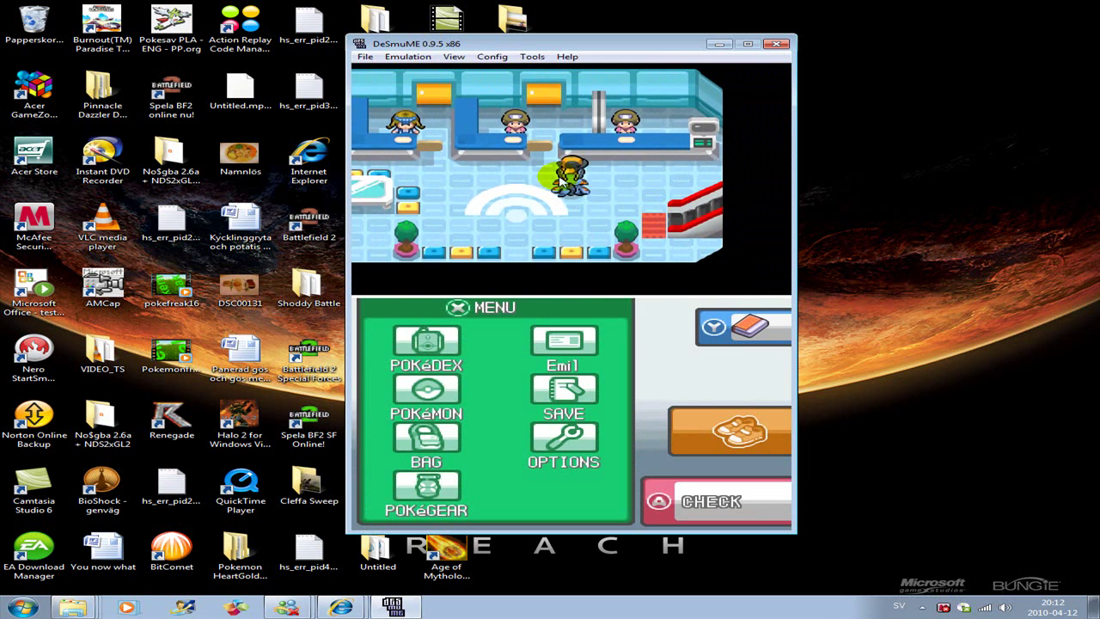
pyautogui.press('Down')
pyautogui.press('Right')
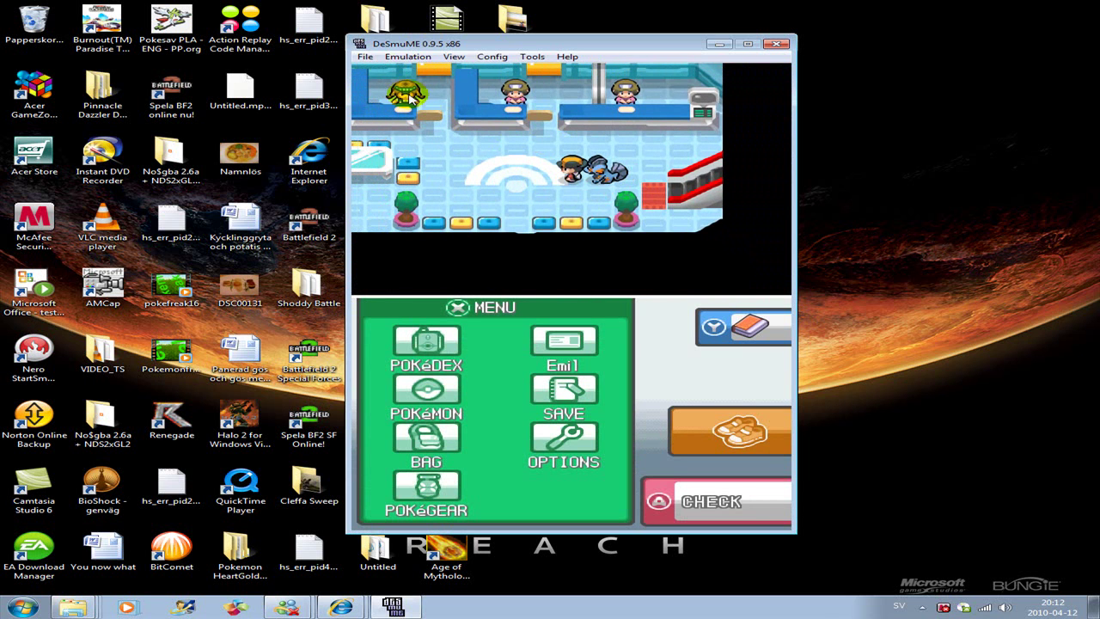
# Stop the AVI recording and close the emulator
pyautogui.click(370, 59)
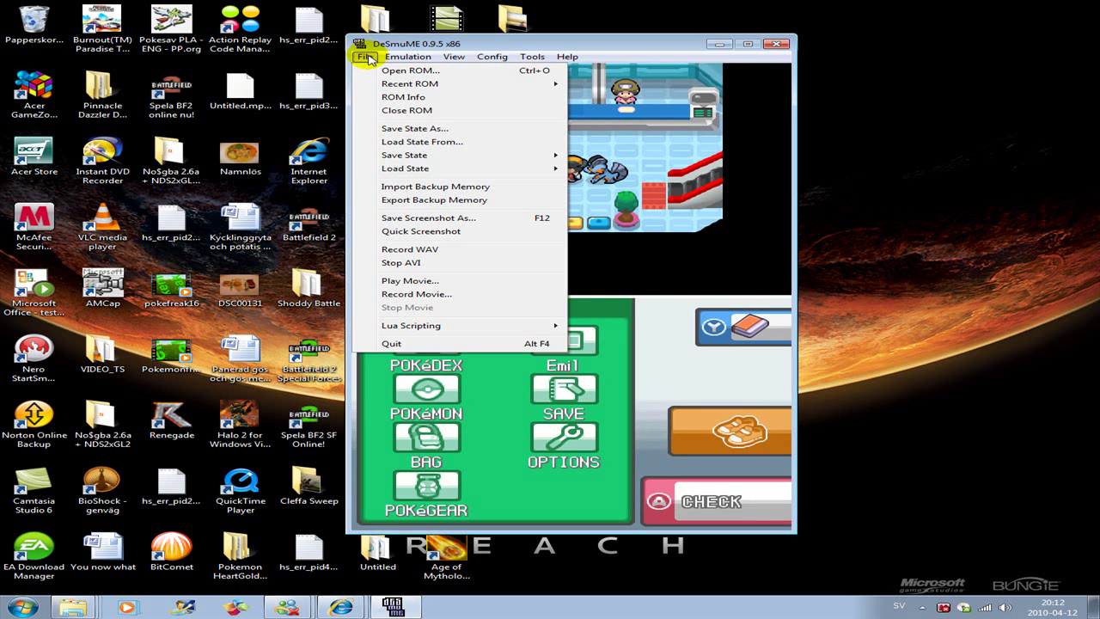
pyautogui.click(464, 263)
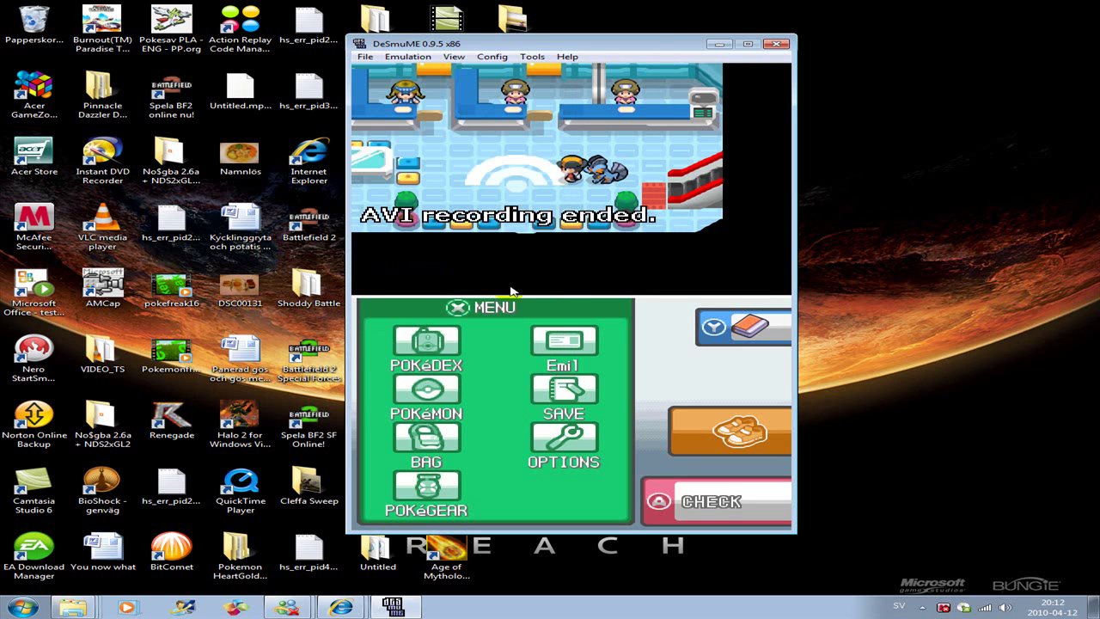
pyautogui.click(782, 44)
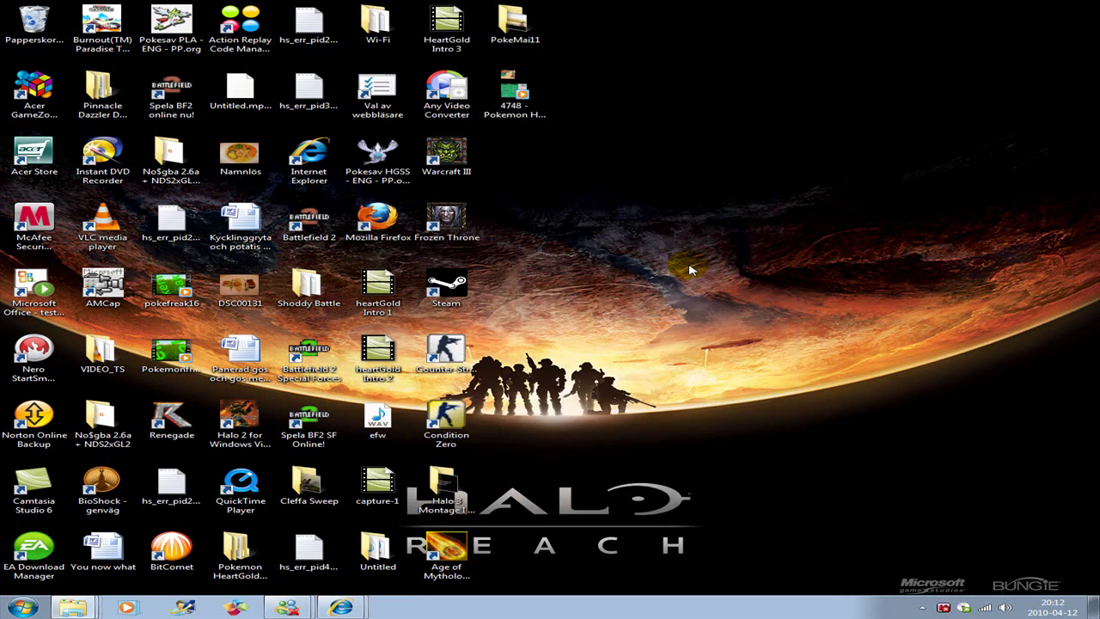
# Switch to Camtasia Studio, import the recorded Pokémon HeartGold AVI from the desktop, and place it on the Video 1 track
pyautogui.click(34, 482)
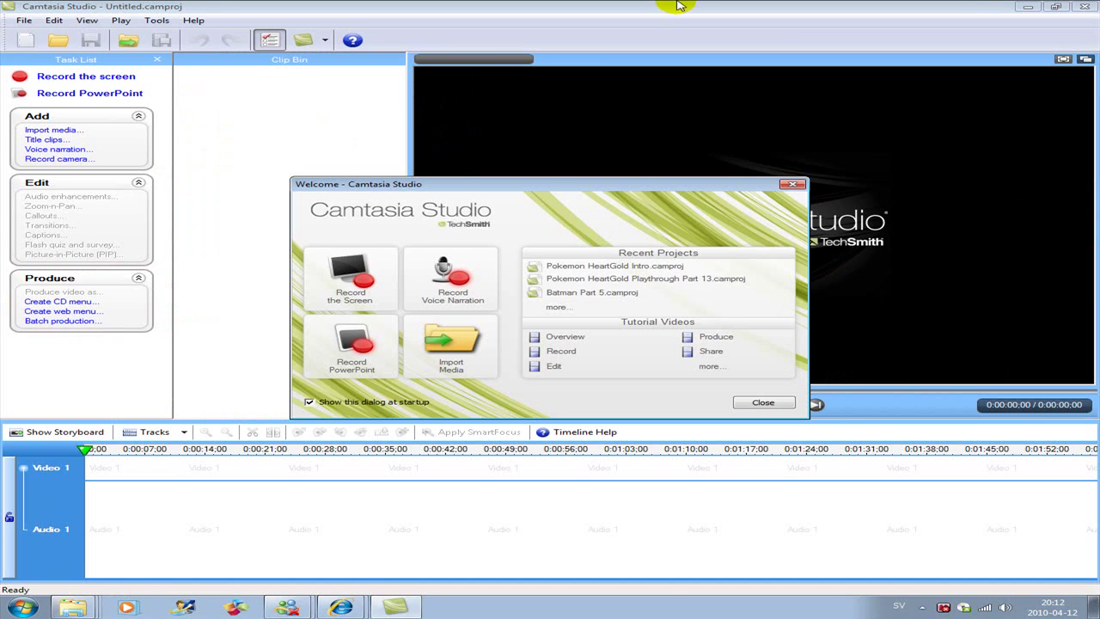
pyautogui.click(756, 403)
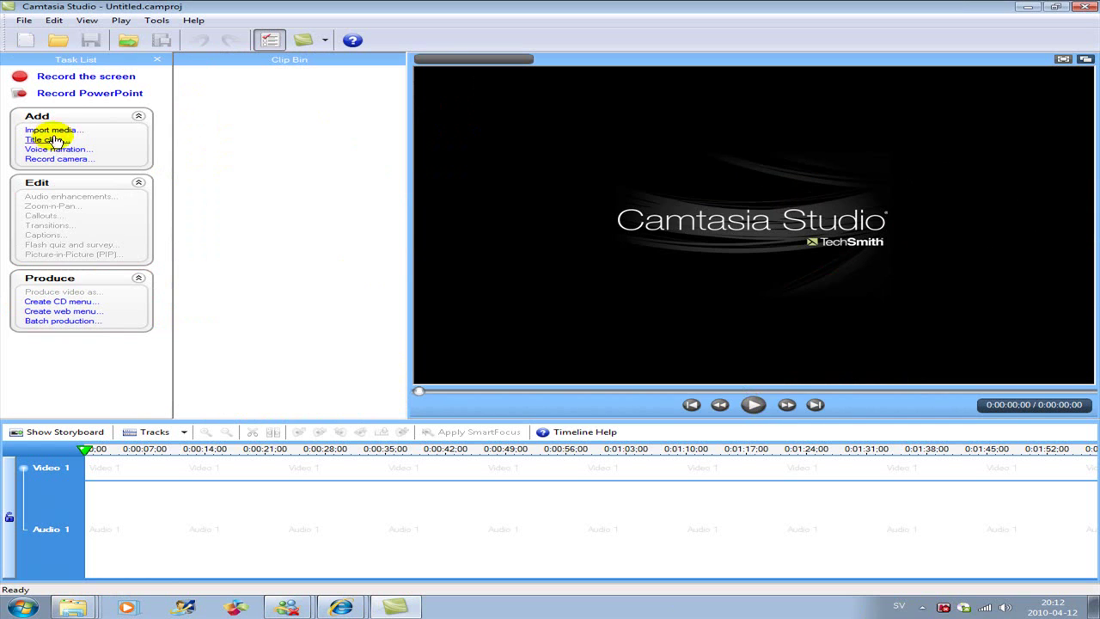
pyautogui.click(53, 130)
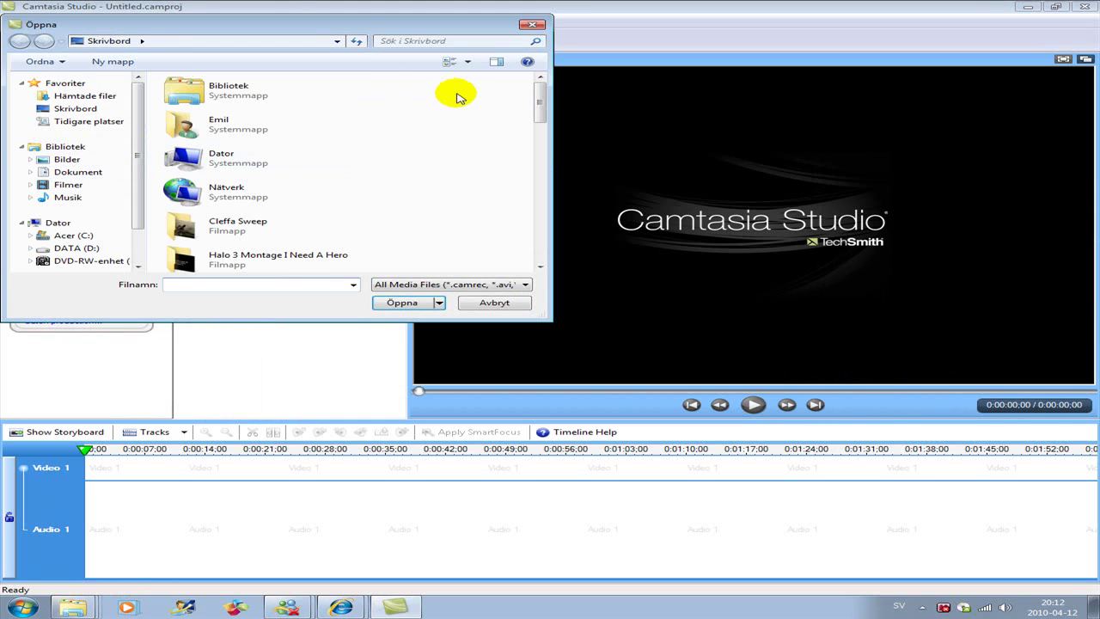
pyautogui.moveTo(538, 103); pyautogui.dragTo(525, 197)
pyautogui.doubleClick(205, 115)
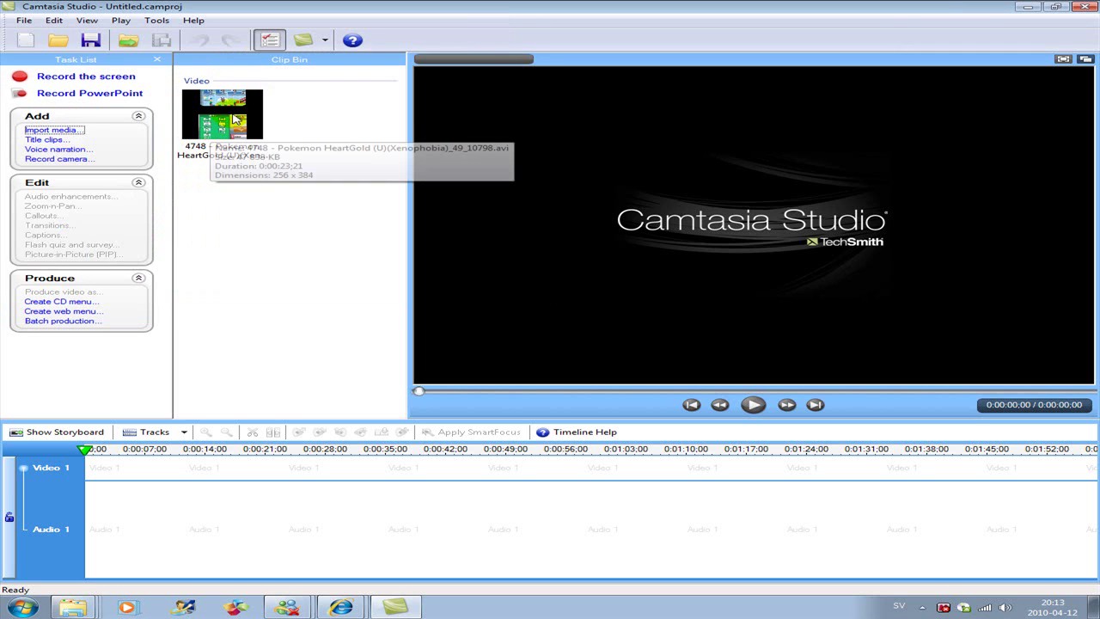
pyautogui.moveTo(215, 102); pyautogui.dragTo(123, 468)
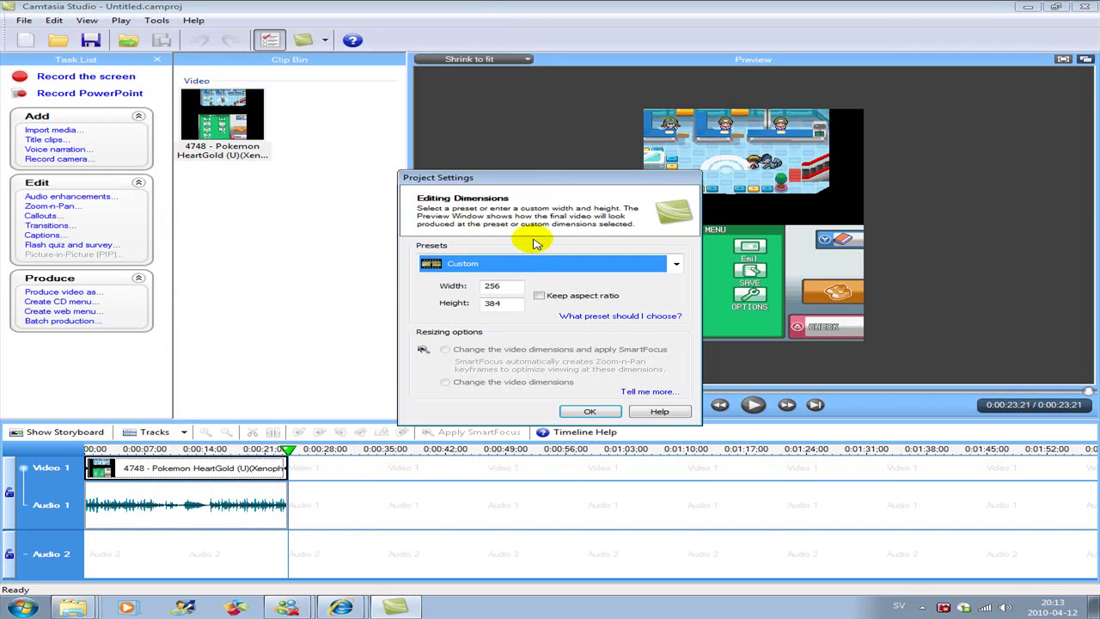
# Set the project's editing dimensions to the Custom preset at 256 x 384
pyautogui.click(549, 265)
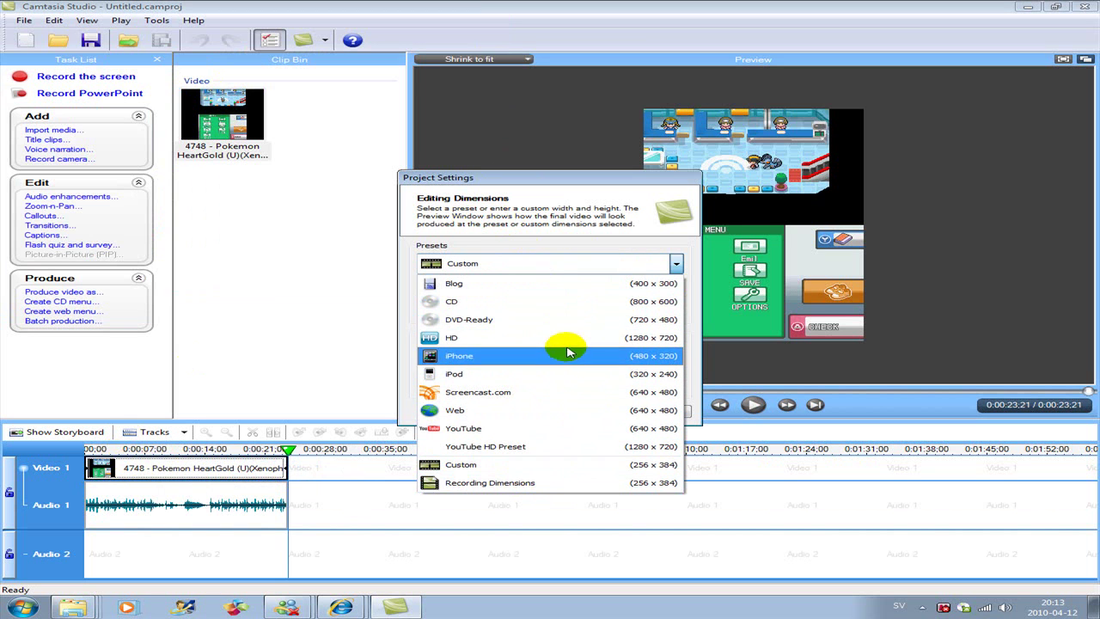
pyautogui.click(552, 465)
pyautogui.click(592, 412)
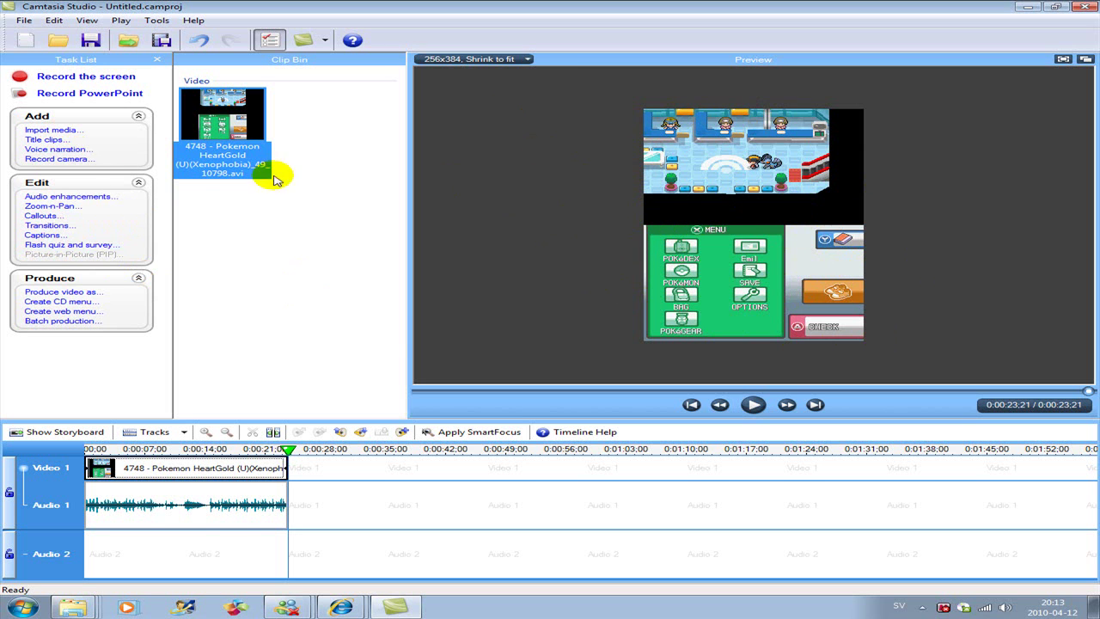
# Start a Zoom-n-Pan effect at the clip's end, turn off Maintain aspect ratio, and shrink the zoom frame to the upper game screen
pyautogui.click(54, 207)
pyautogui.scroll(-2, 254, 371)
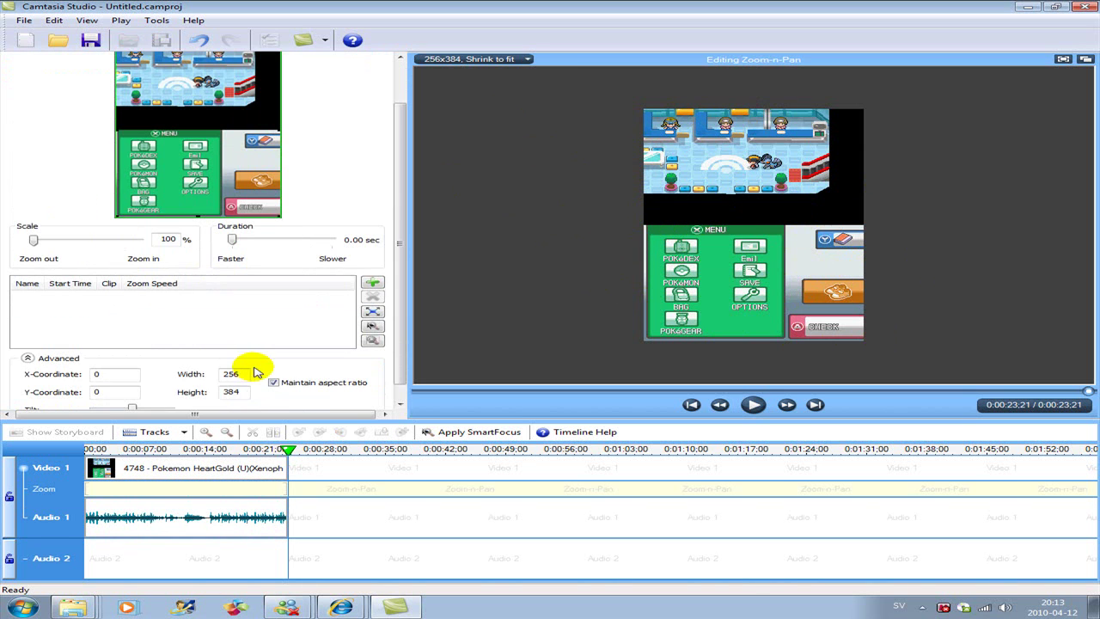
pyautogui.scroll(-1, 276, 372)
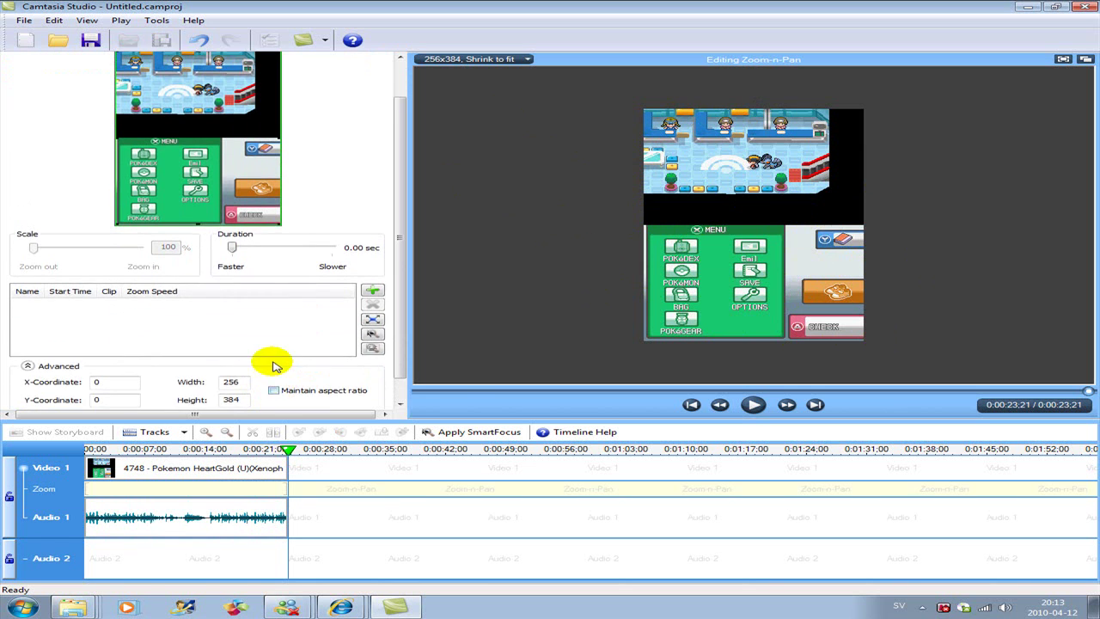
pyautogui.scroll(3, 278, 361)
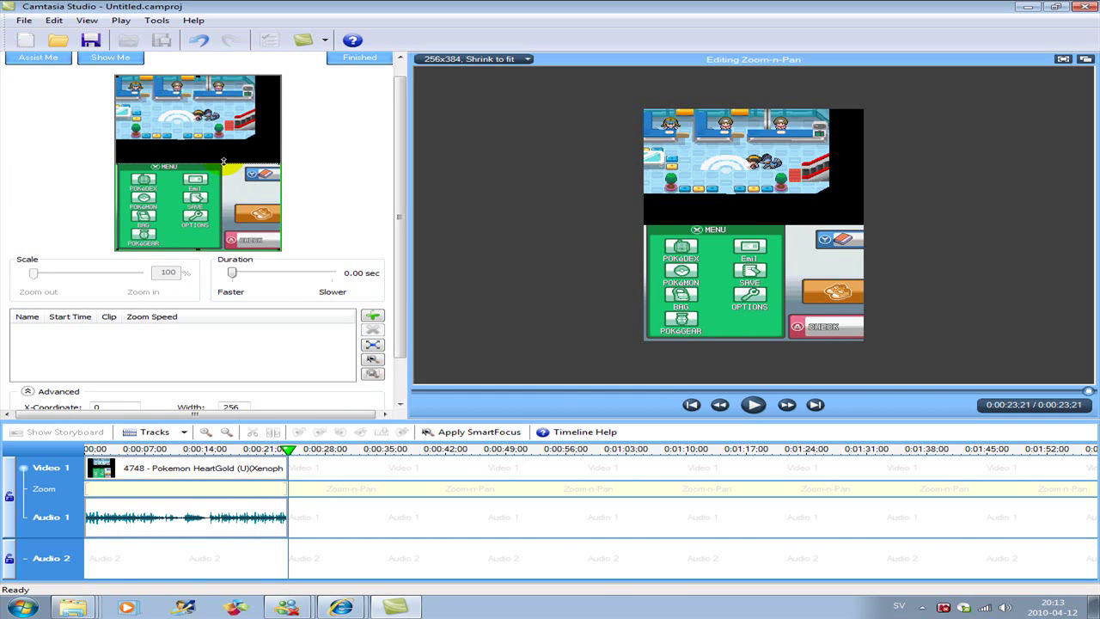
pyautogui.moveTo(223, 160); pyautogui.dragTo(224, 161)
# Change the project's editing dimensions to the YouTube preset, 640 x 480
pyautogui.click(526, 58)
pyautogui.click(507, 103)
pyautogui.click(615, 265)
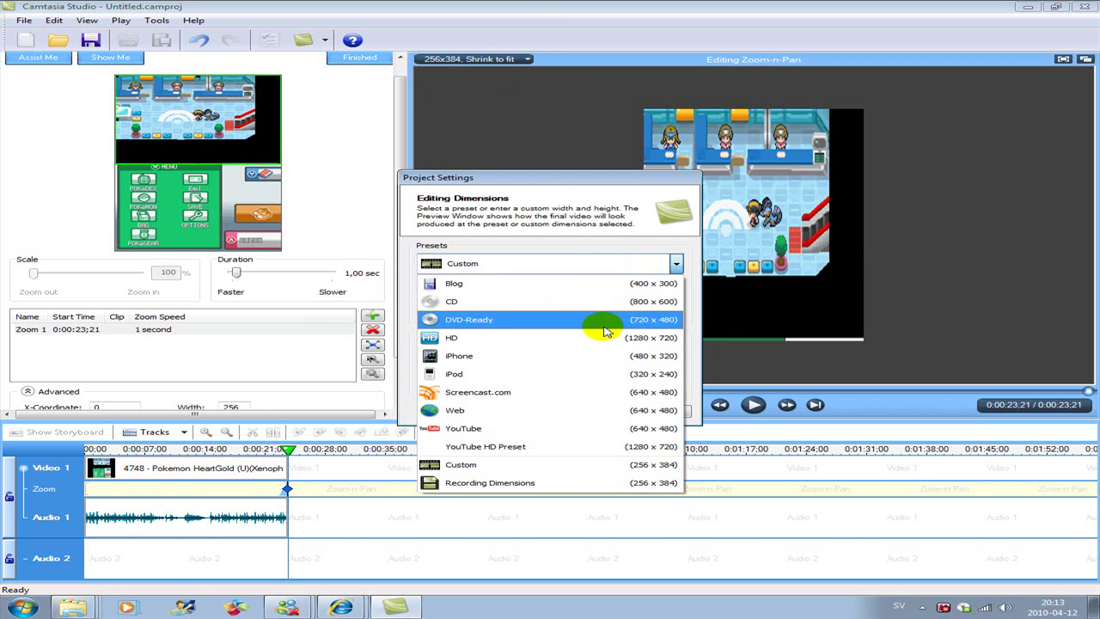
pyautogui.click(565, 430)
pyautogui.click(540, 414)
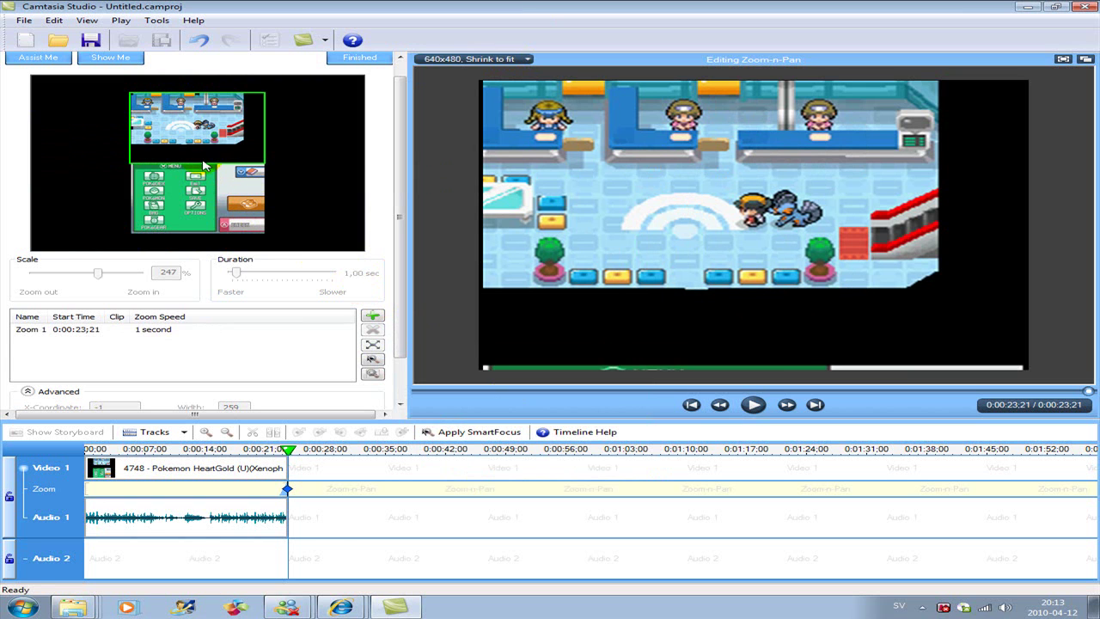
# Try to refit the zoom frame to the video edges around the upper game screen and finish the Zoom-n-Pan editing
pyautogui.moveTo(206, 163); pyautogui.dragTo(191, 232)
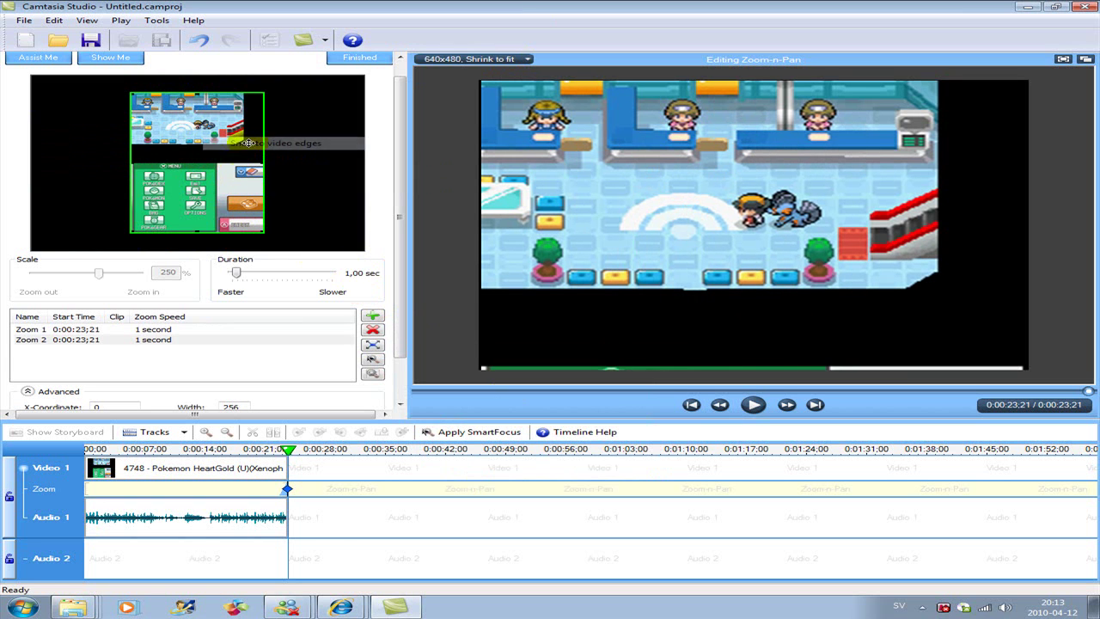
pyautogui.click(203, 161)
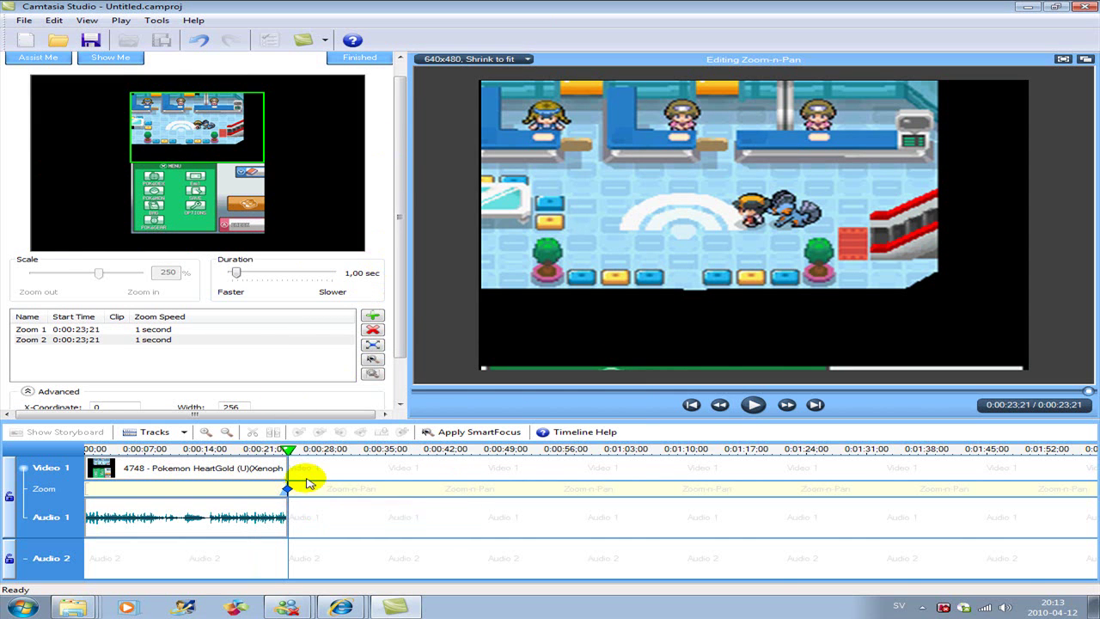
pyautogui.click(378, 57)
# Delete the latest Zoom-n-Pan keyframe at the end of the clip
pyautogui.rightClick(288, 489)
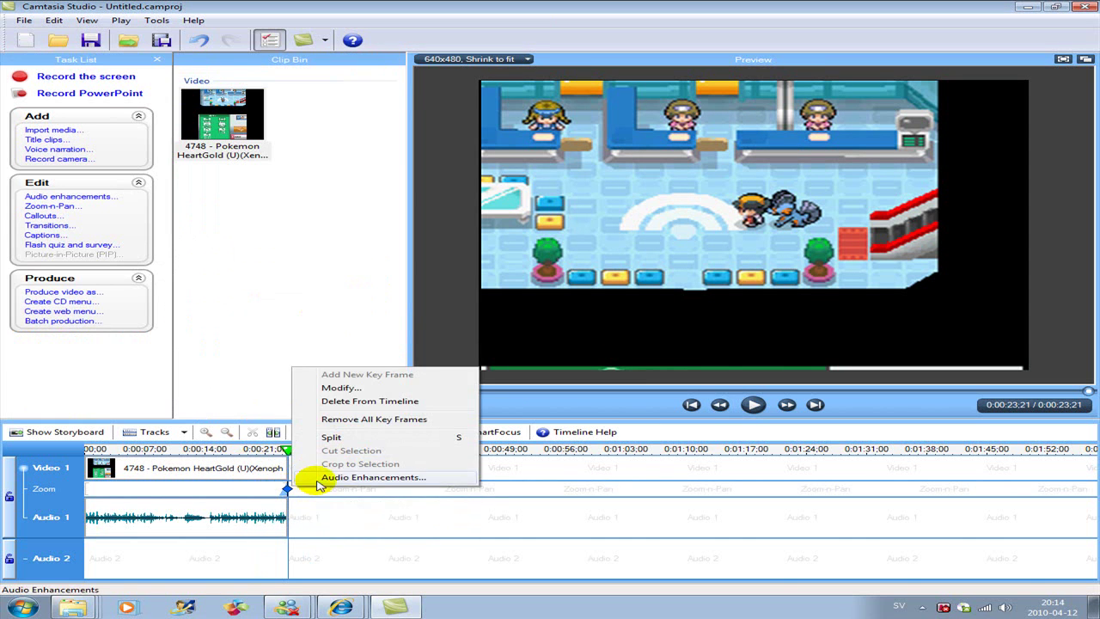
pyautogui.click(404, 402)
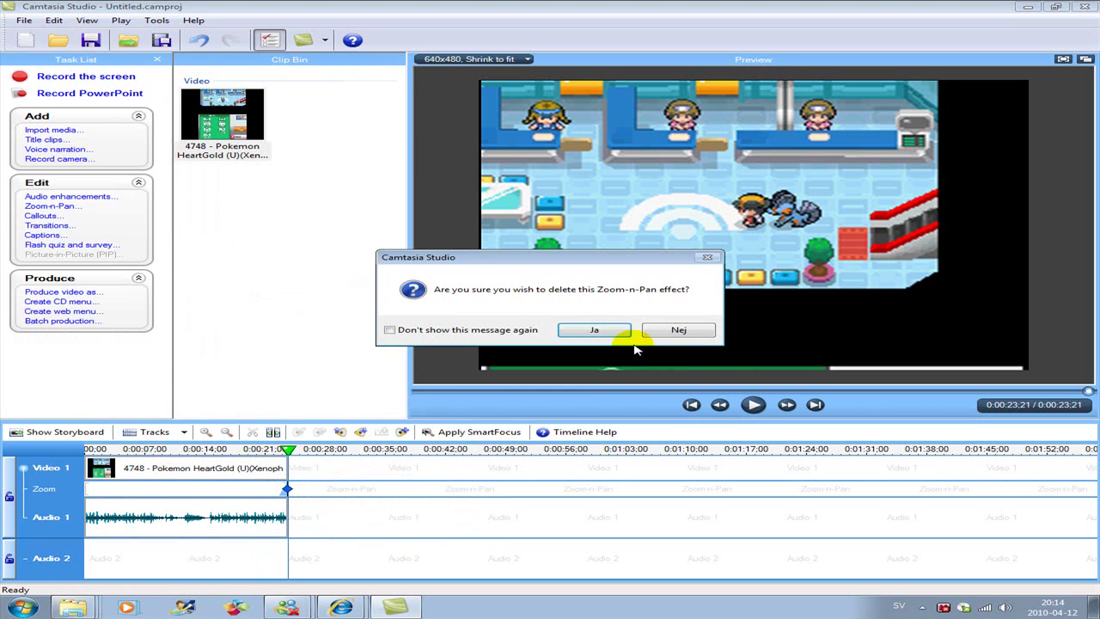
pyautogui.click(609, 332)
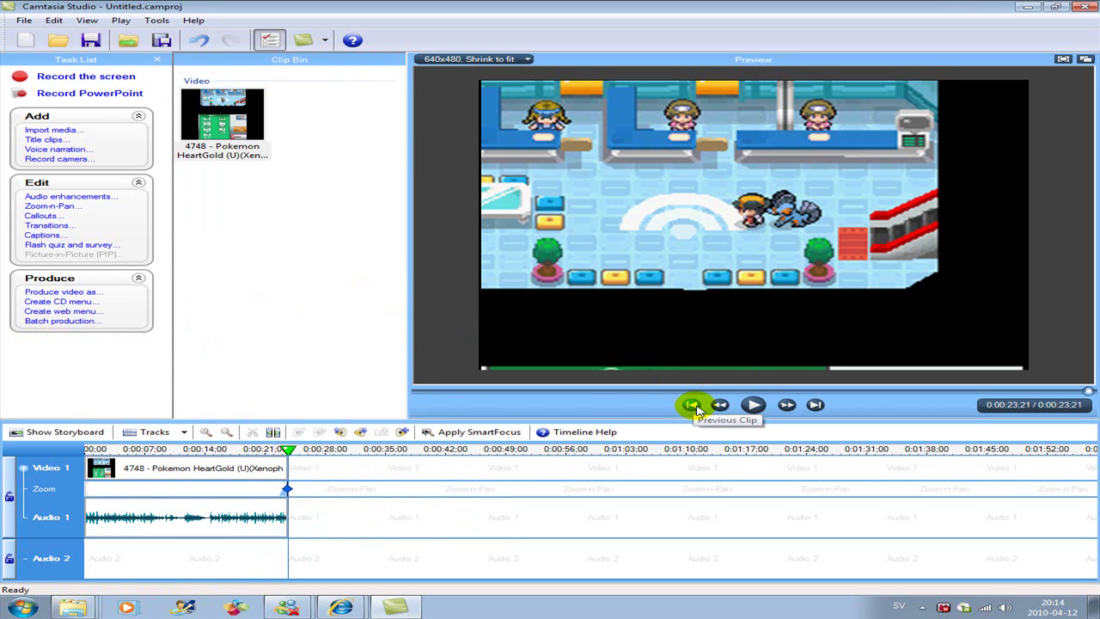
# Return to the start of the clip and add a Zoom-n-Pan keyframe framing the upper game screen
pyautogui.click(693, 406)
pyautogui.click(53, 206)
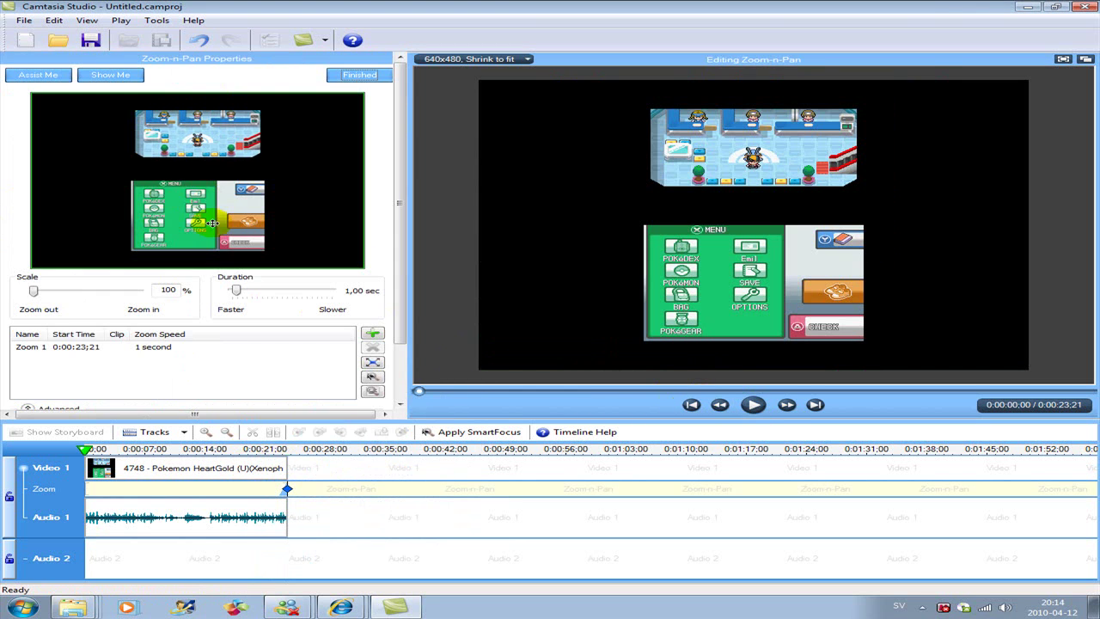
pyautogui.moveTo(245, 203); pyautogui.dragTo(203, 182)
pyautogui.scroll(-1, 263, 319)
pyautogui.scroll(-1, 257, 387)
pyautogui.scroll(1, 249, 284)
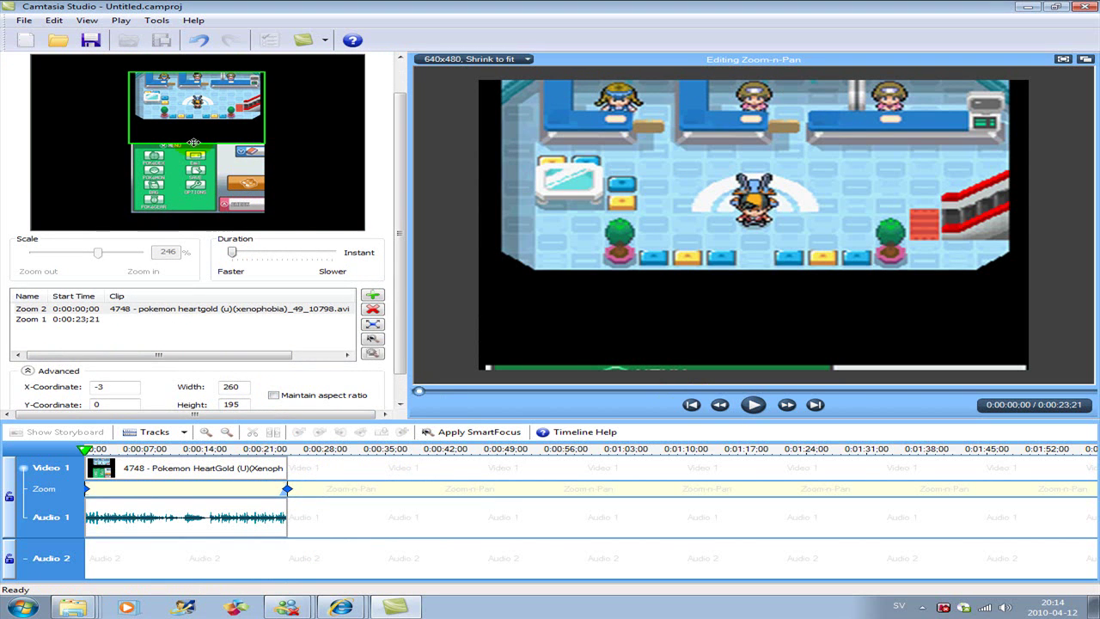
# Snap the zoom frame to the video edges at 256 wide and fit its lower edge just below the upper game screen
pyautogui.moveTo(197, 143); pyautogui.dragTo(198, 179)
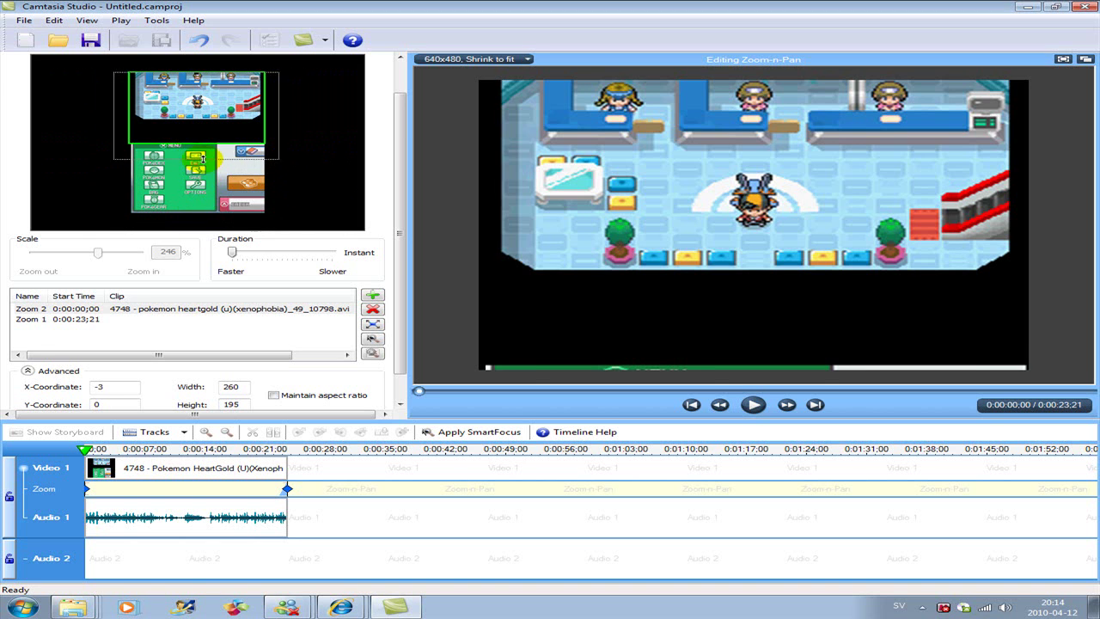
pyautogui.scroll(-1, 275, 343)
pyautogui.click(288, 370)
pyautogui.scroll(1, 289, 370)
pyautogui.rightClick(229, 107)
pyautogui.click(267, 116)
pyautogui.moveTo(198, 220); pyautogui.dragTo(203, 150)
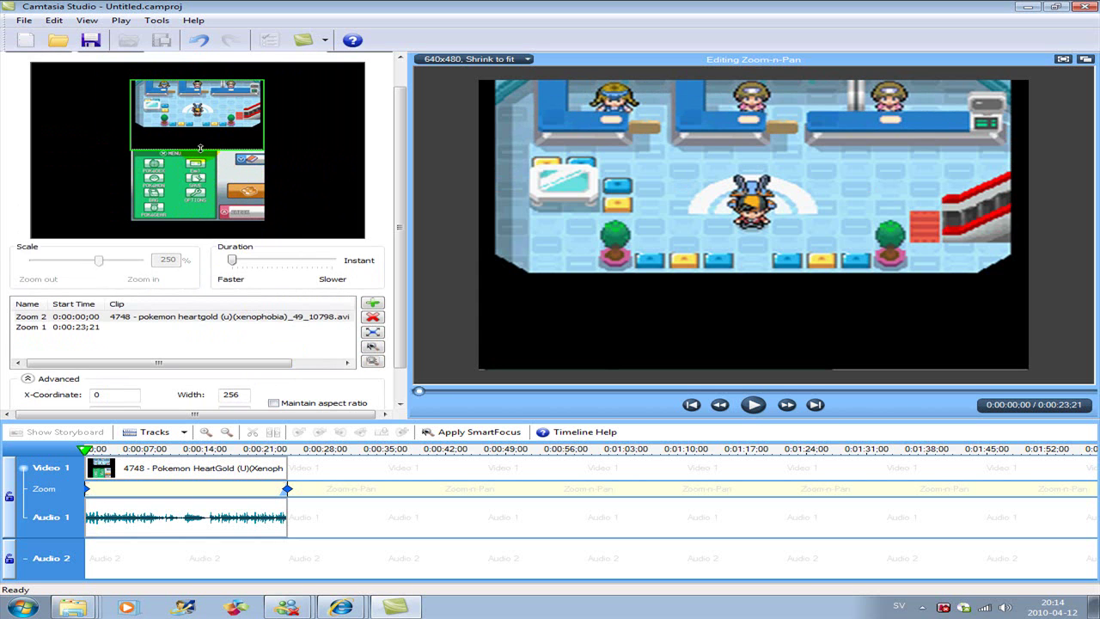
# Preview the zoomed clip, finish the Zoom-n-Pan editing, and pause the playback
pyautogui.click(753, 405)
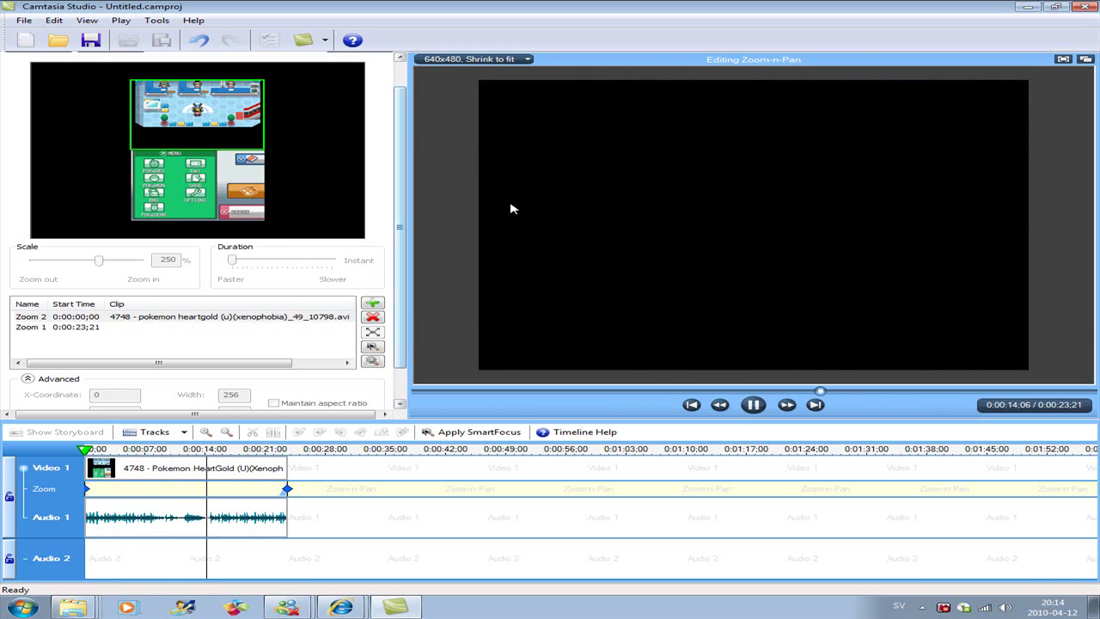
pyautogui.moveTo(400, 160); pyautogui.dragTo(400, 25)
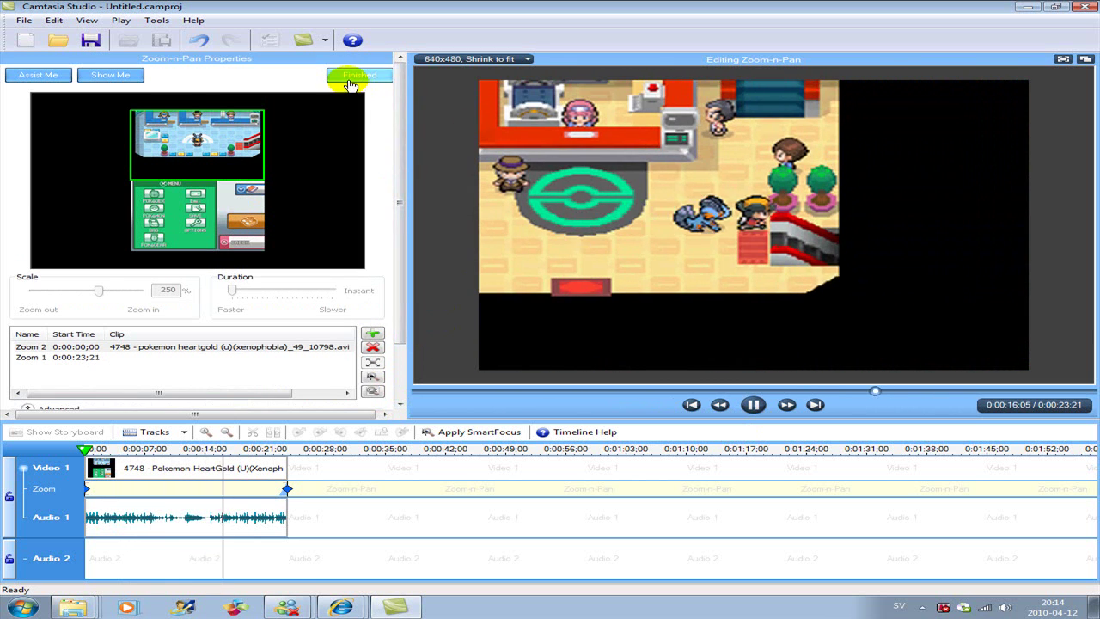
pyautogui.click(347, 76)
pyautogui.click(764, 404)
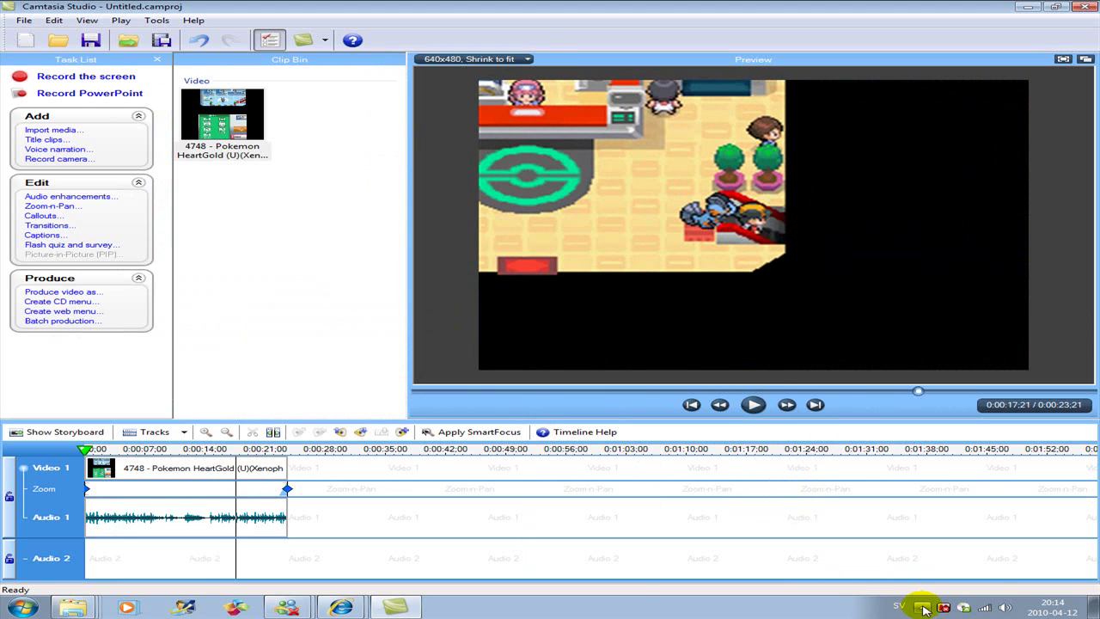
# Minimize Camtasia Studio and open the Windows list of sound recording devices
pyautogui.click(1031, 8)
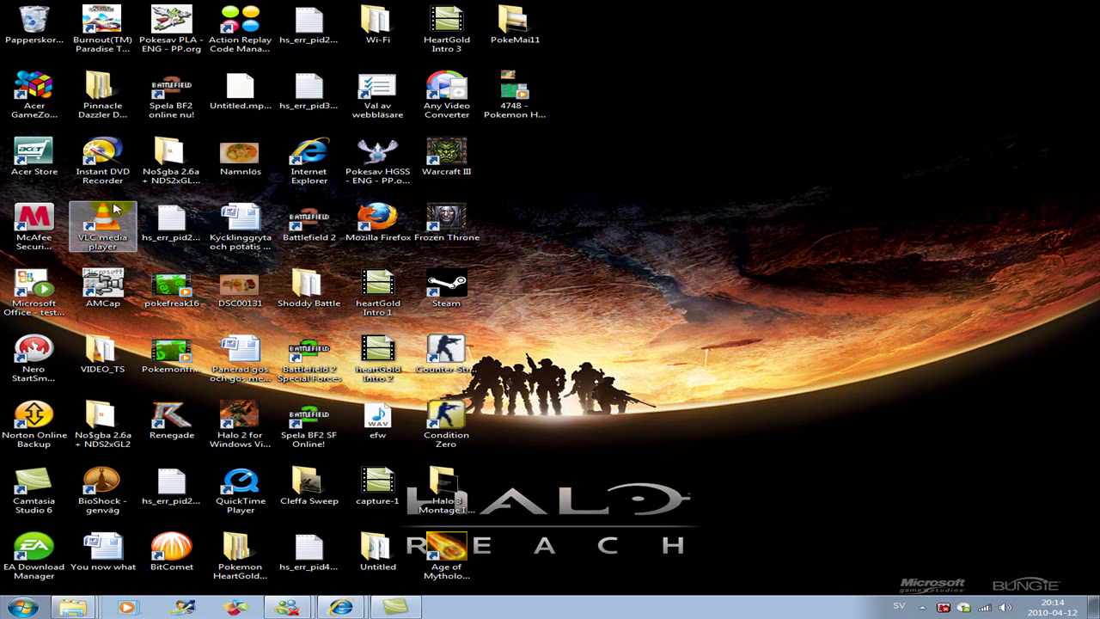
pyautogui.click(922, 606)
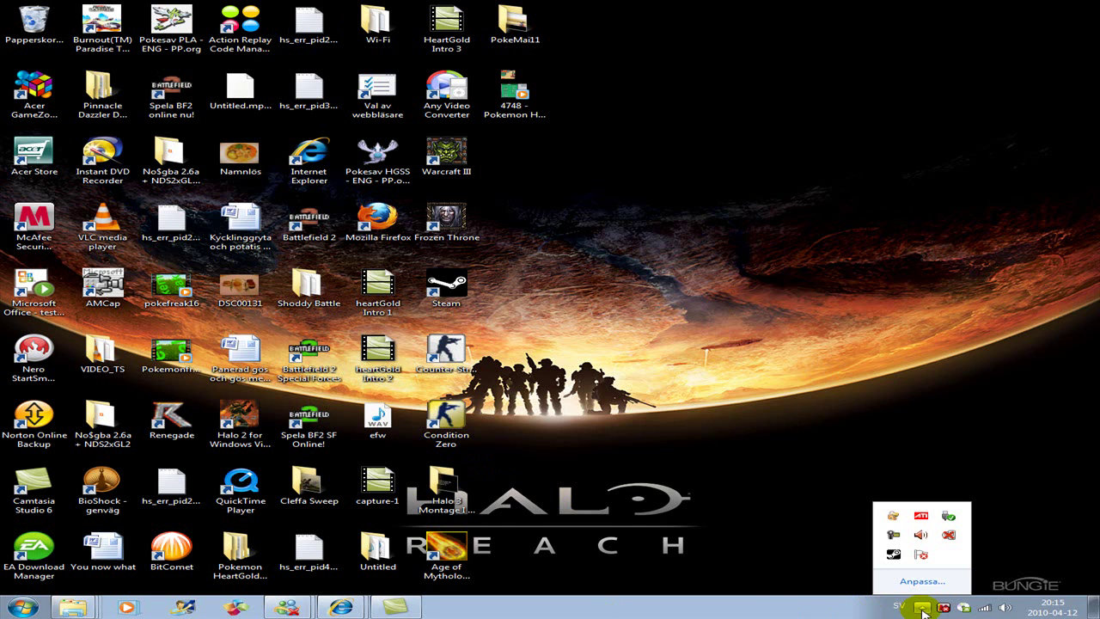
pyautogui.click(925, 608)
pyautogui.click(1007, 608)
pyautogui.rightClick(1010, 609)
pyautogui.click(1012, 572)
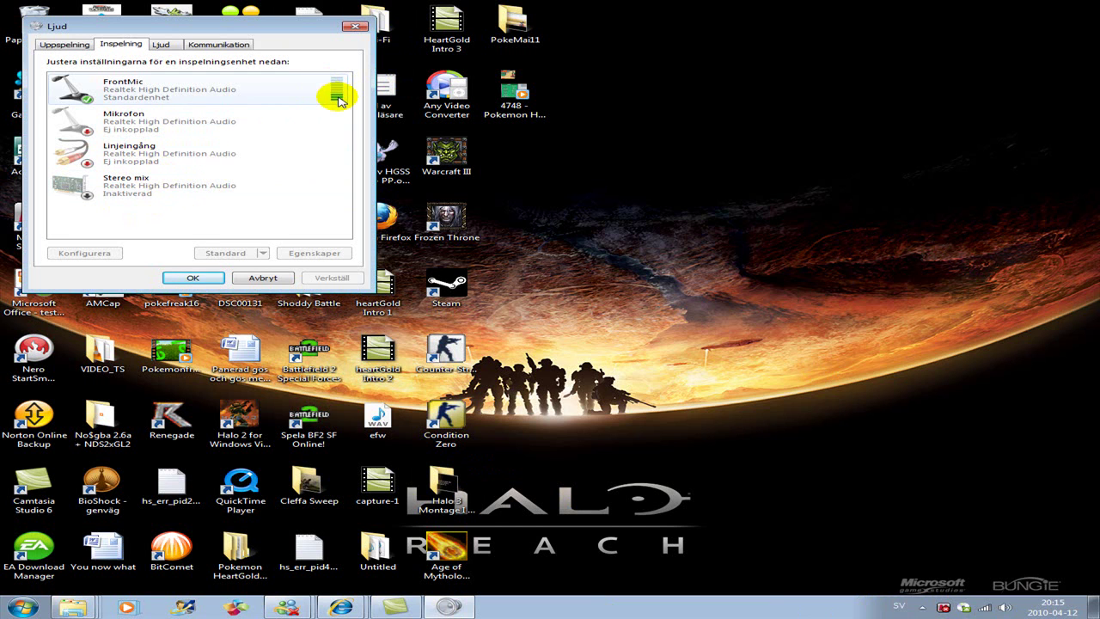
# Open the display options for disabled and disconnected recording devices and leave both kinds shown
pyautogui.rightClick(196, 219)
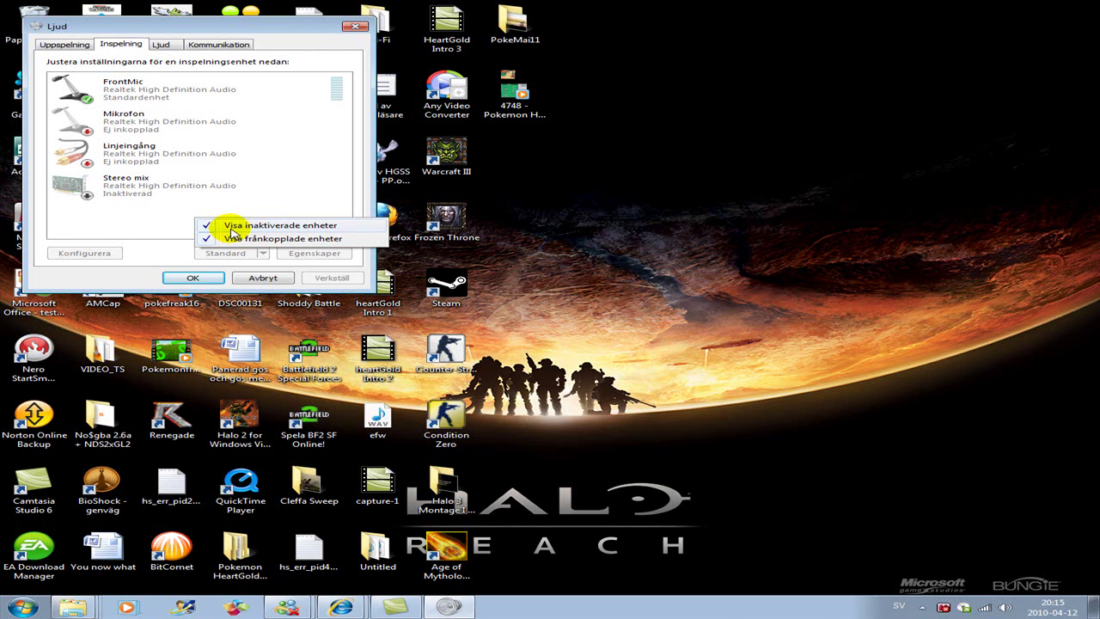
pyautogui.rightClick(136, 216)
pyautogui.click(251, 204)
pyautogui.click(250, 204)
pyautogui.click(228, 219)
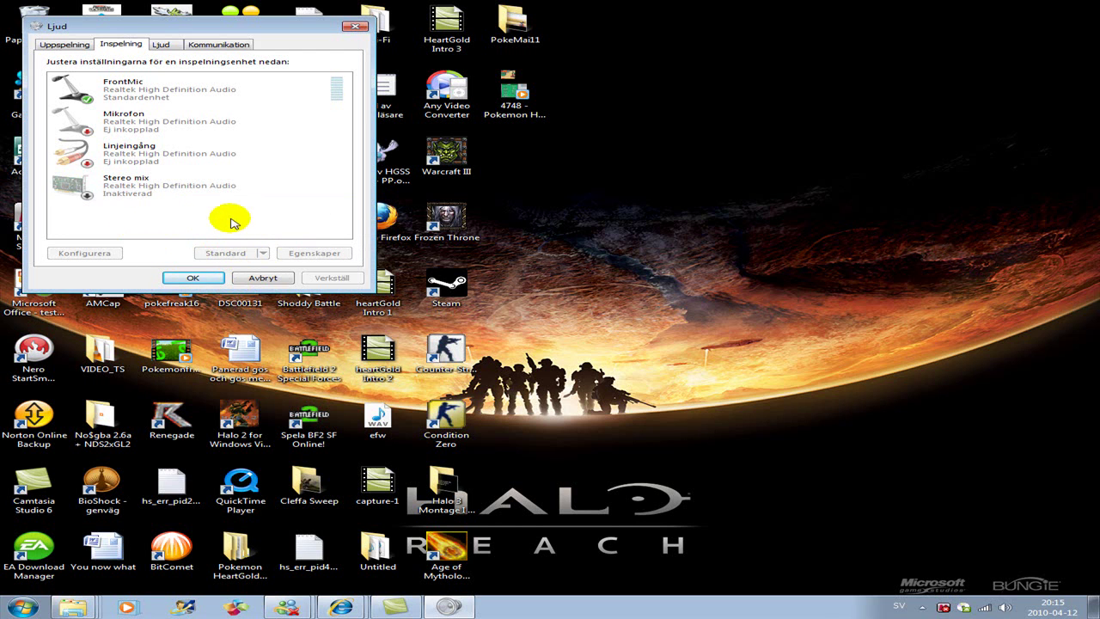
# Enable the Stereo mix recording device and close the Sound settings
pyautogui.rightClick(151, 191)
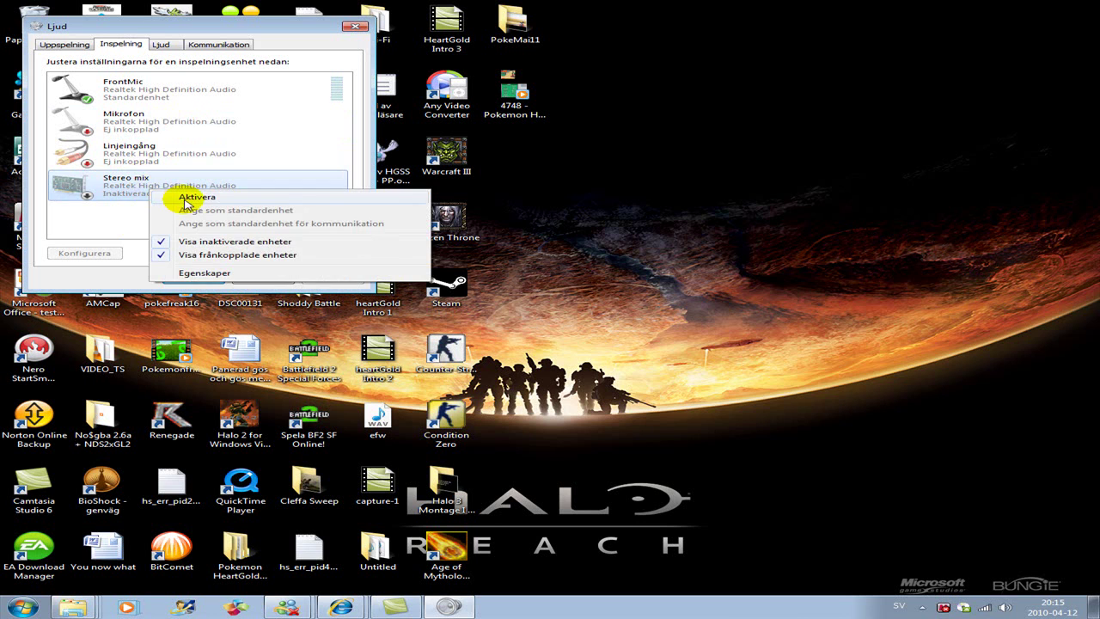
pyautogui.click(182, 204)
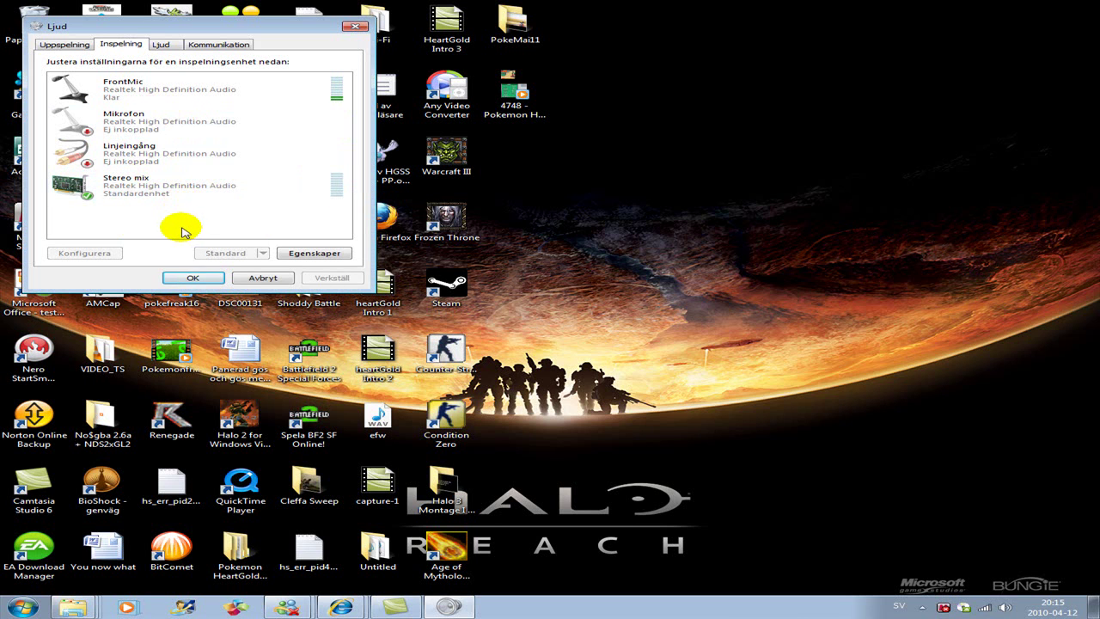
pyautogui.click(355, 25)
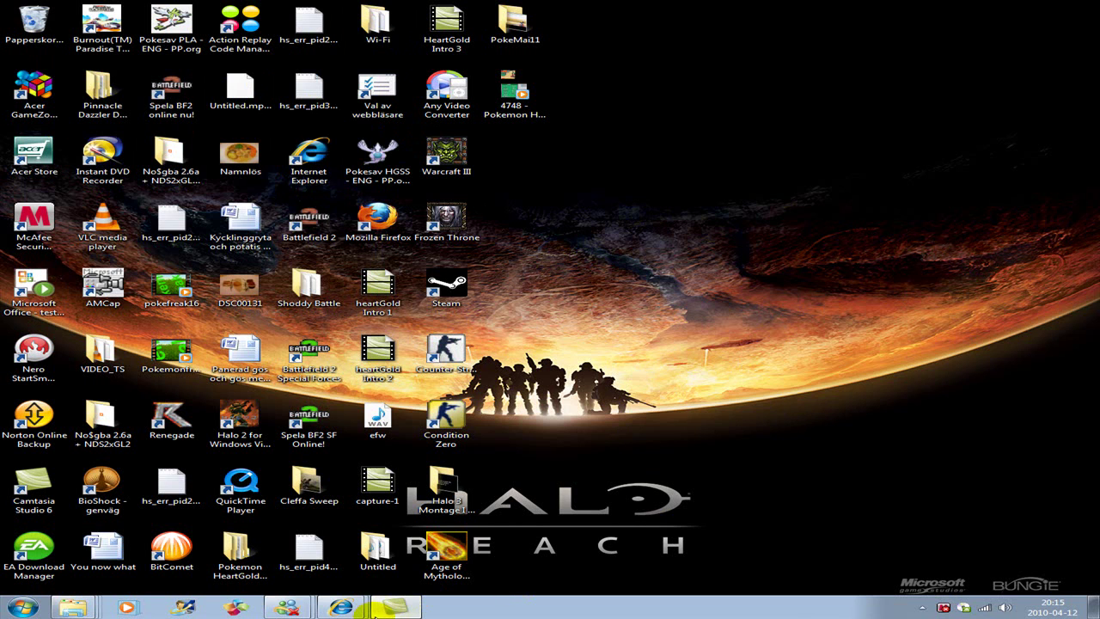
pyautogui.moveTo(359, 609)
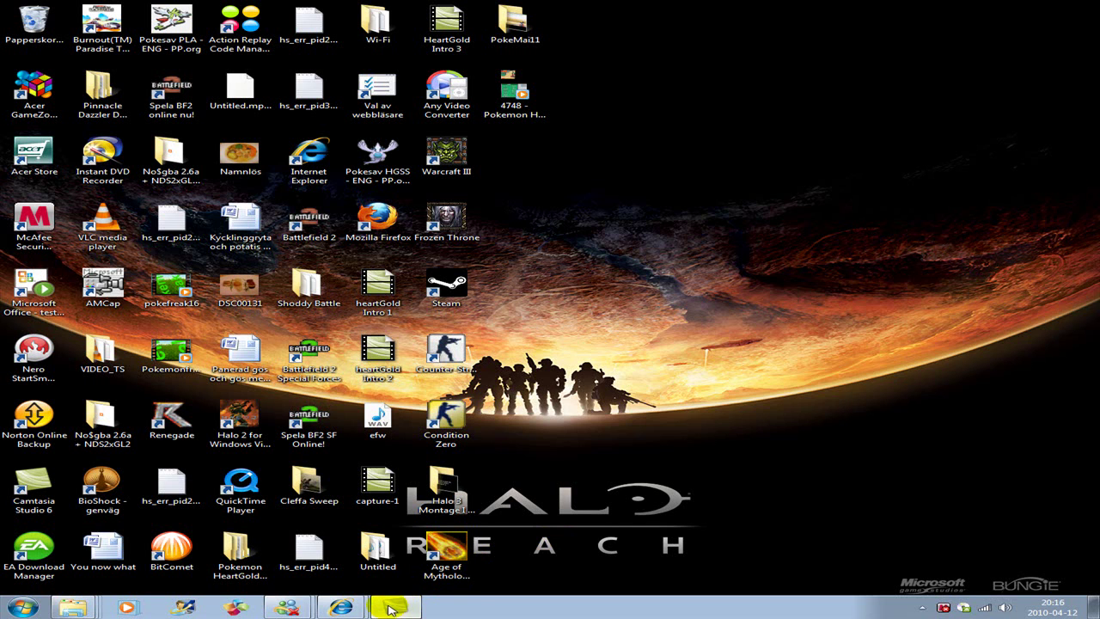
pyautogui.click(926, 607)
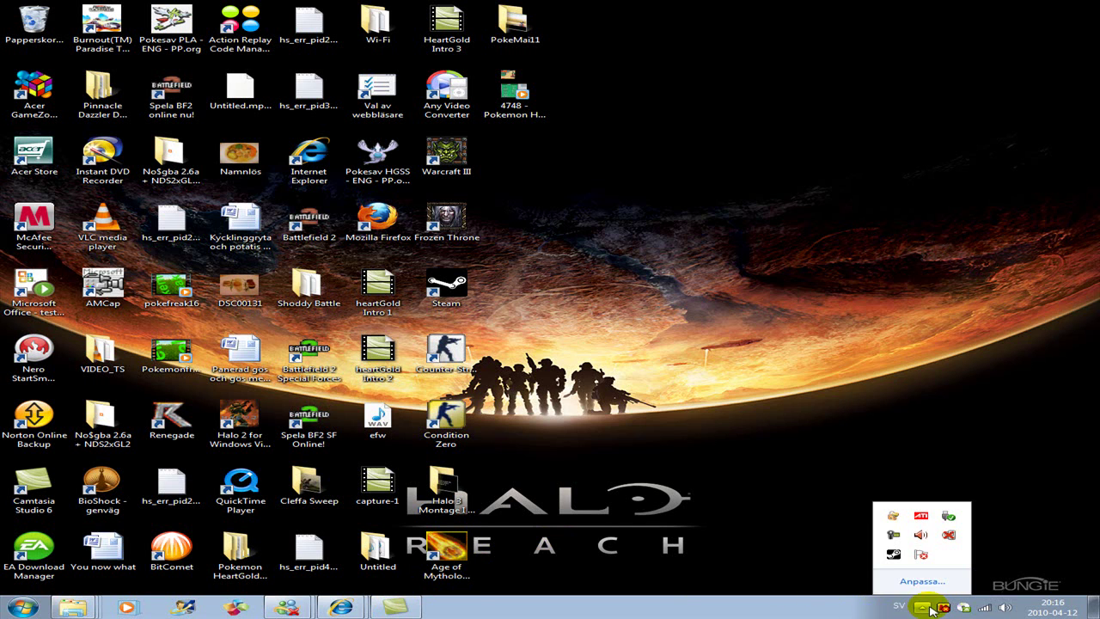
pyautogui.click(894, 537)
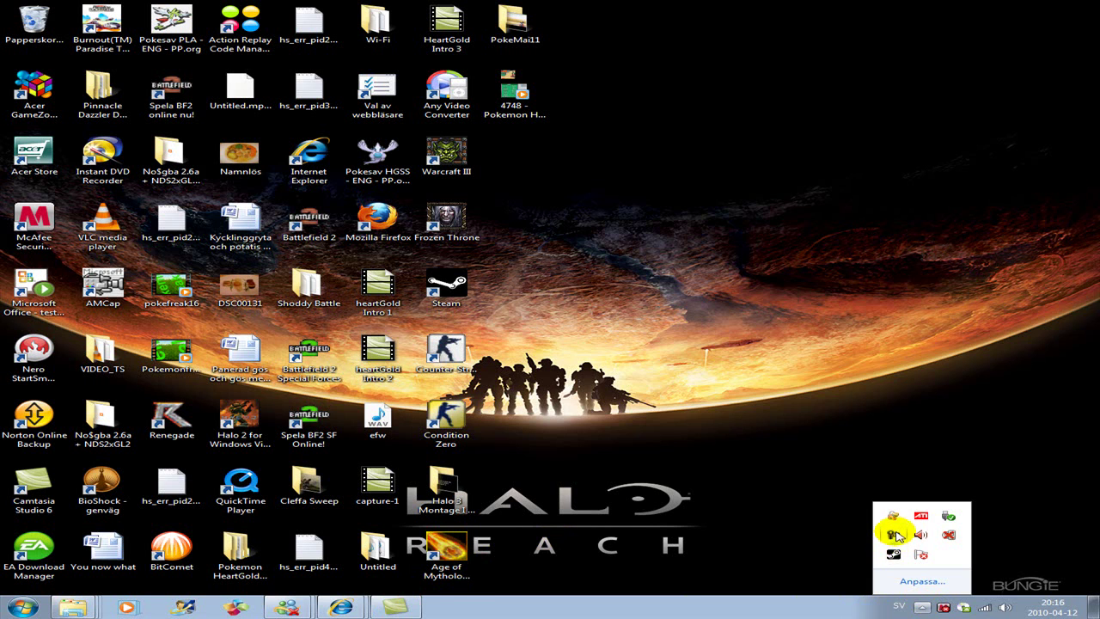
pyautogui.click(1056, 545)
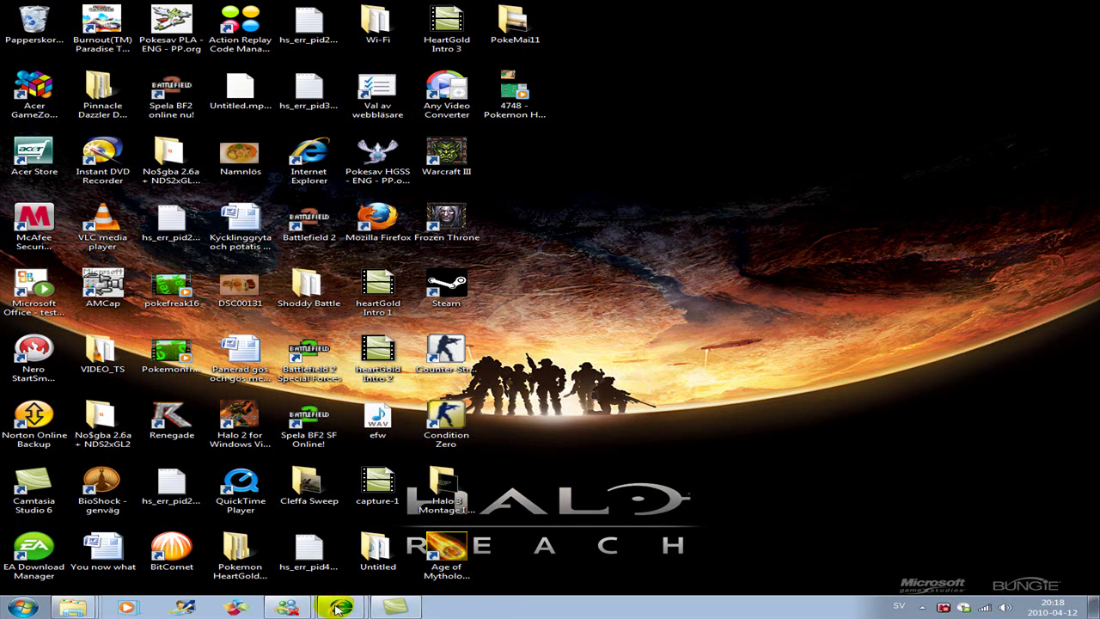
# Switch to Internet Explorer and play short parts of the "Gym Battle Vs Wake" YouTube video to examine its picture
pyautogui.moveTo(353, 610)
pyautogui.click(387, 583)
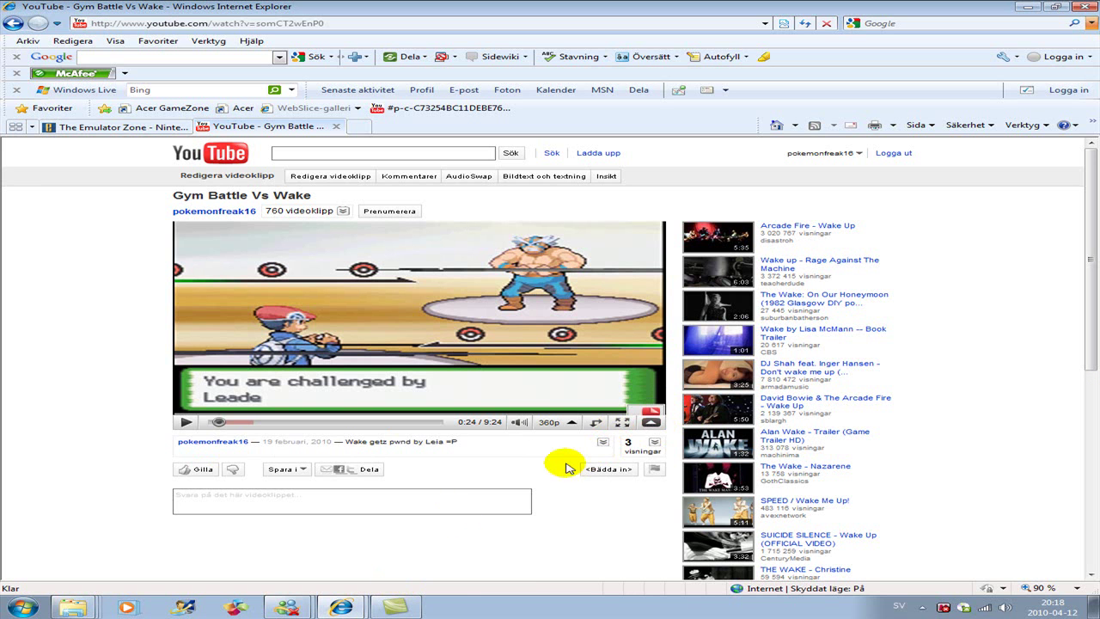
pyautogui.click(256, 384)
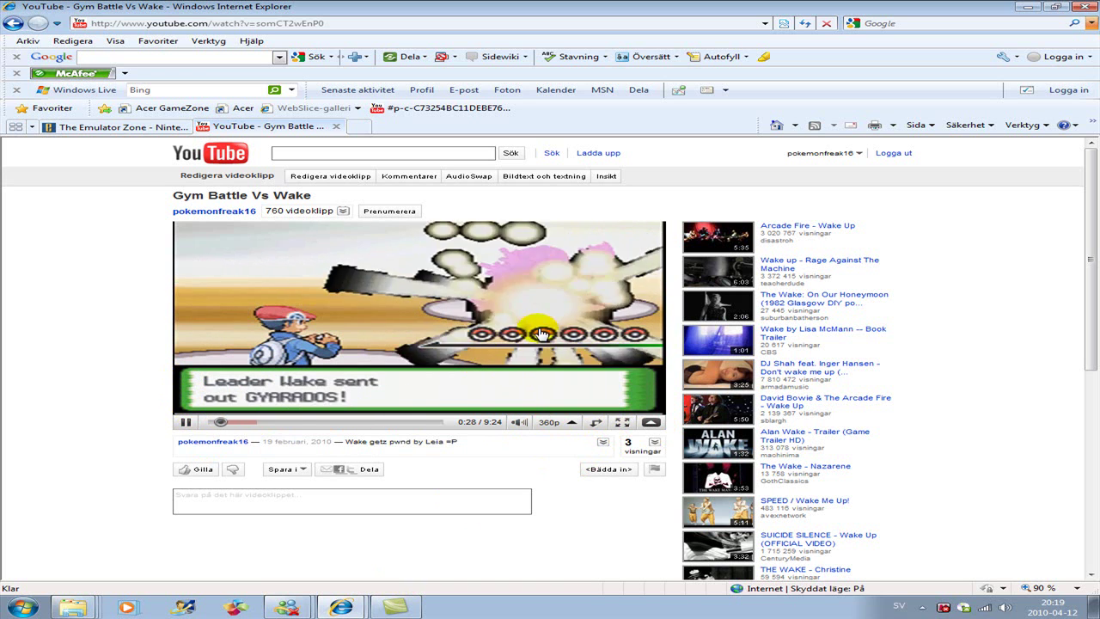
pyautogui.click(535, 352)
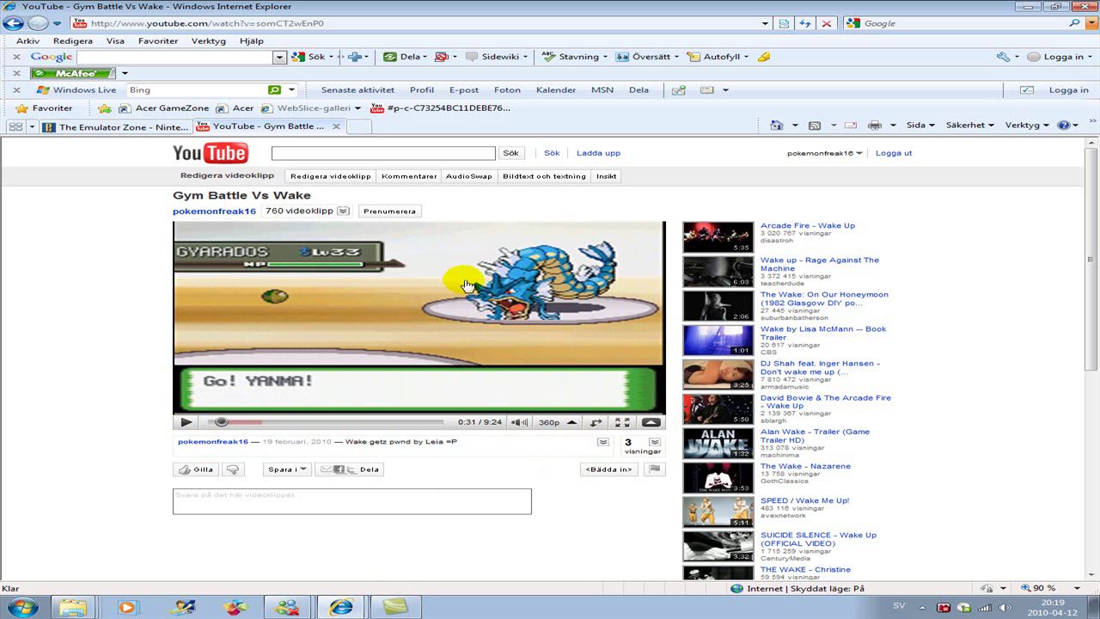
pyautogui.click(557, 306)
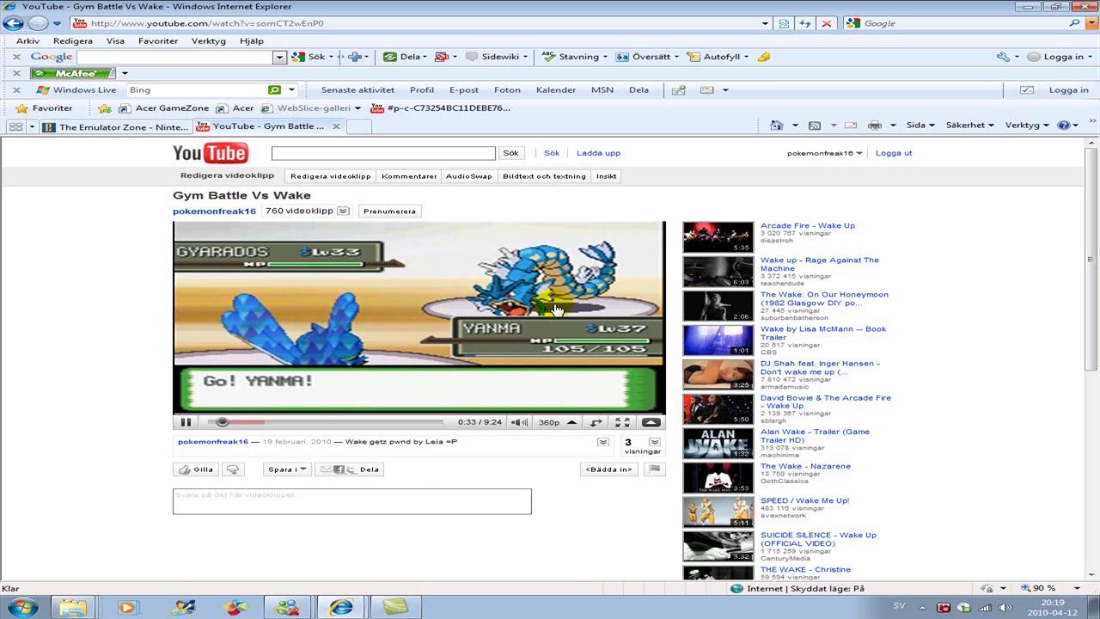
pyautogui.click(557, 318)
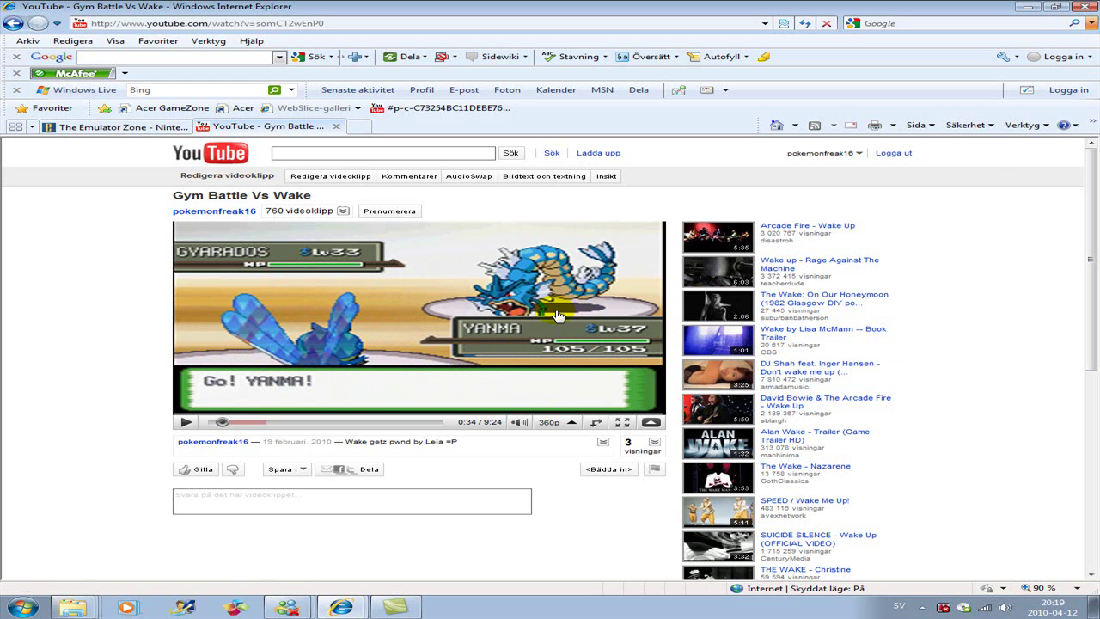
# Minimize the browser and show the hidden notification icons on the desktop
pyautogui.click(1028, 9)
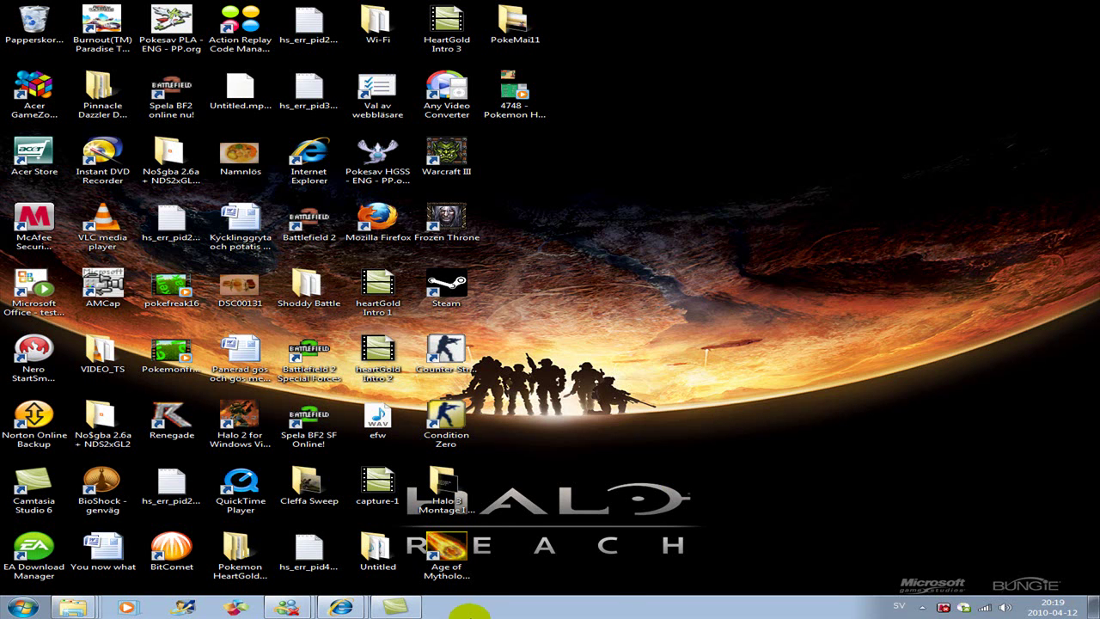
pyautogui.click(921, 607)
pyautogui.click(922, 556)
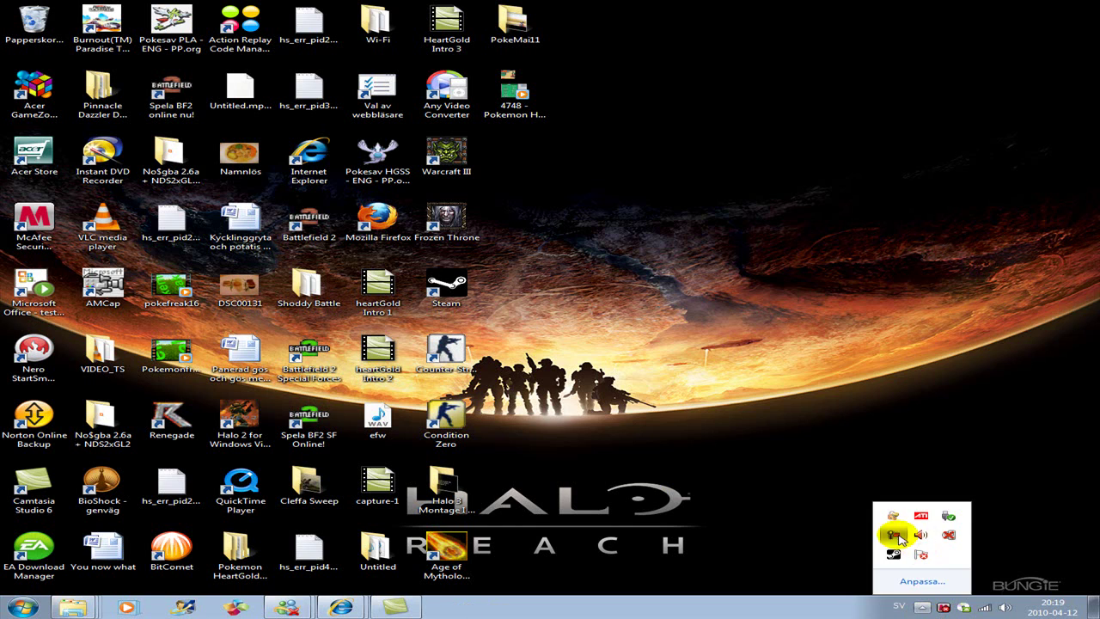